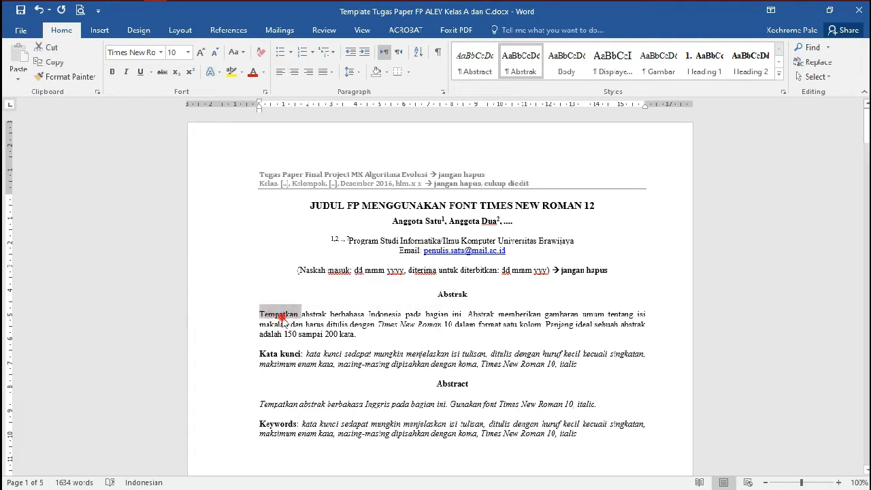
- Select the Indonesian abstract paragraph under "Abstrak", apply a round bullet to it and remove the bullet again
triple_click(283, 318)
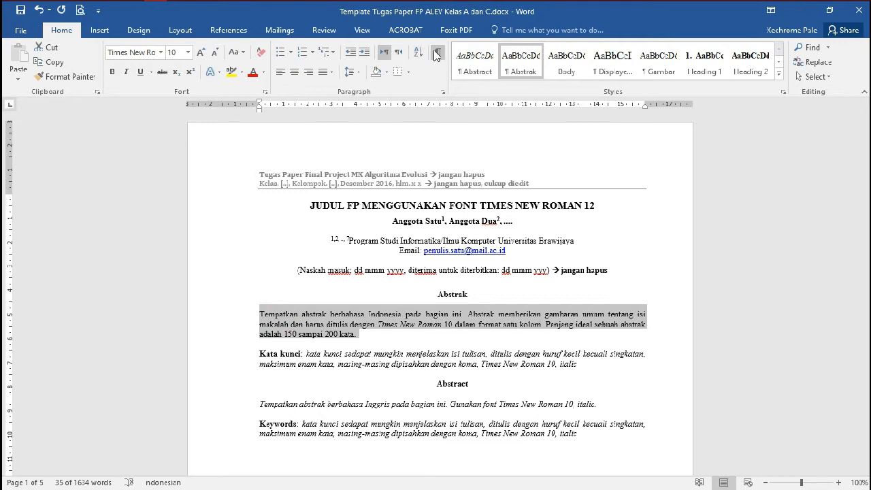
left_click(281, 53)
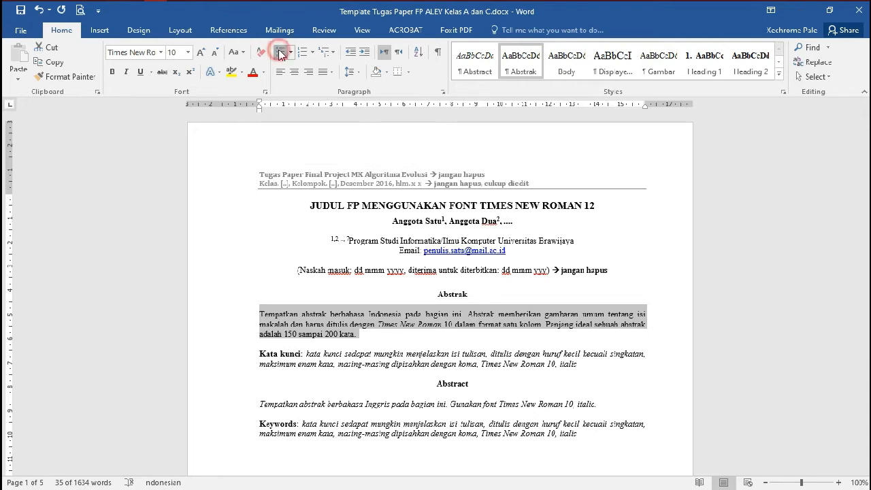
left_click(279, 55)
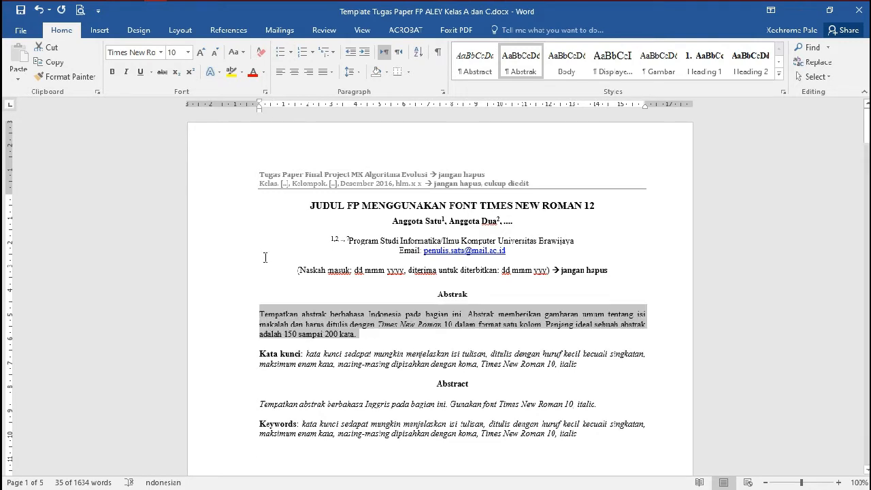
left_click(280, 53)
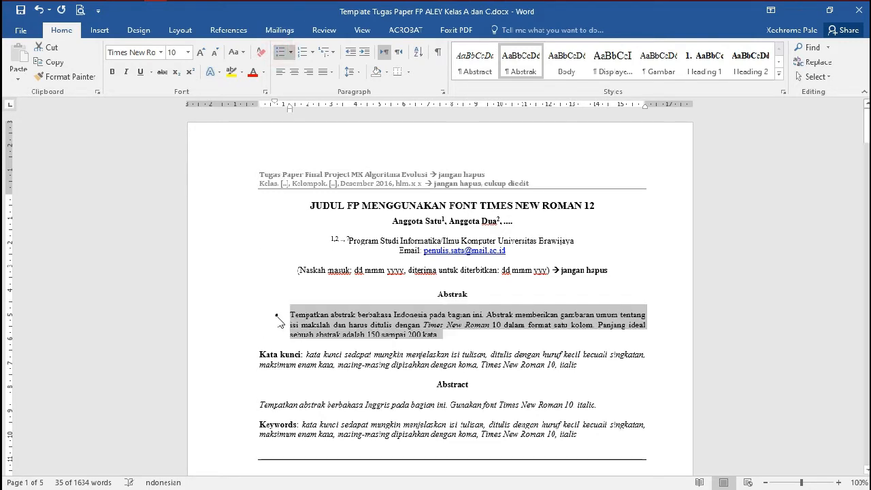
left_click(284, 57)
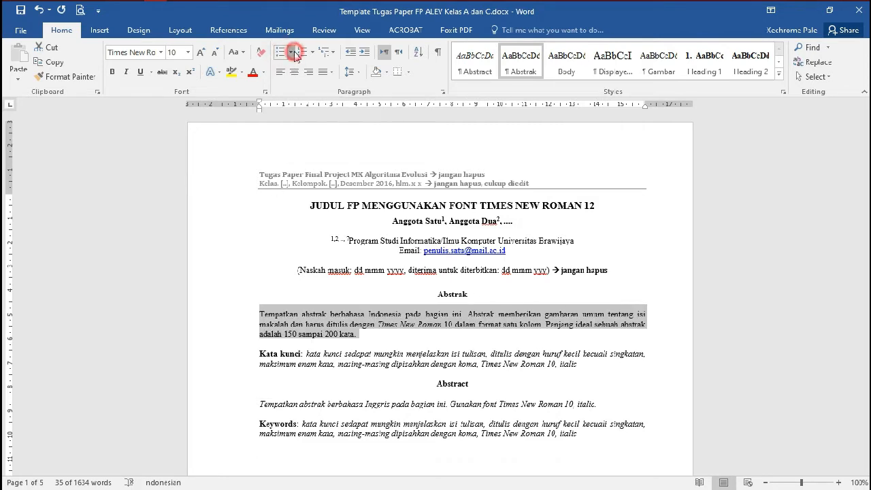
- Examine the bullet library and the symbol and picture choices for defining a new bullet, cancelling without changes
left_click(290, 53)
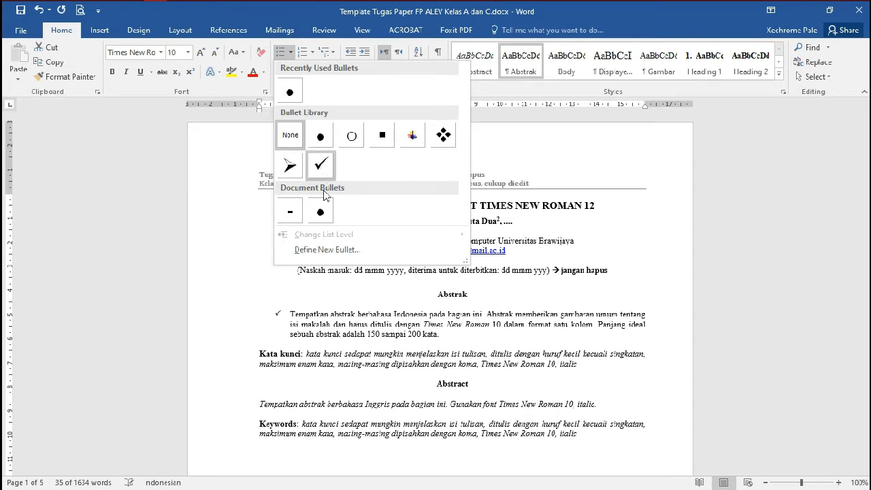
left_click(325, 250)
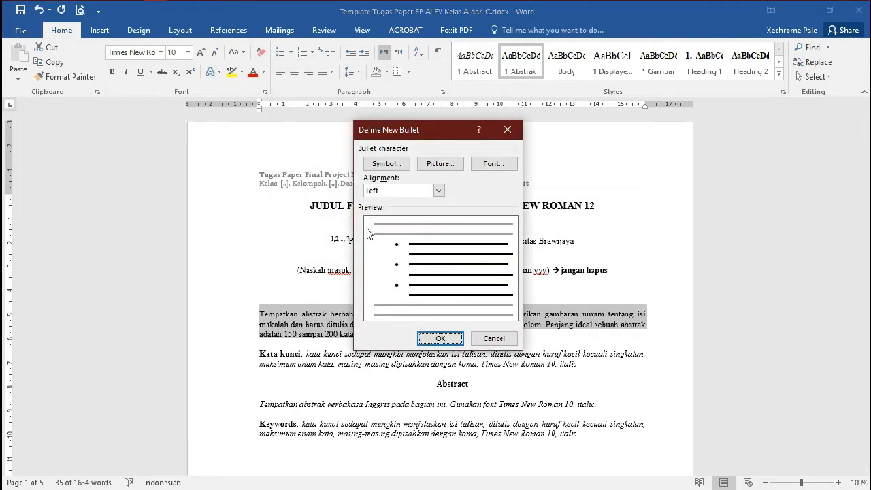
left_click(406, 166)
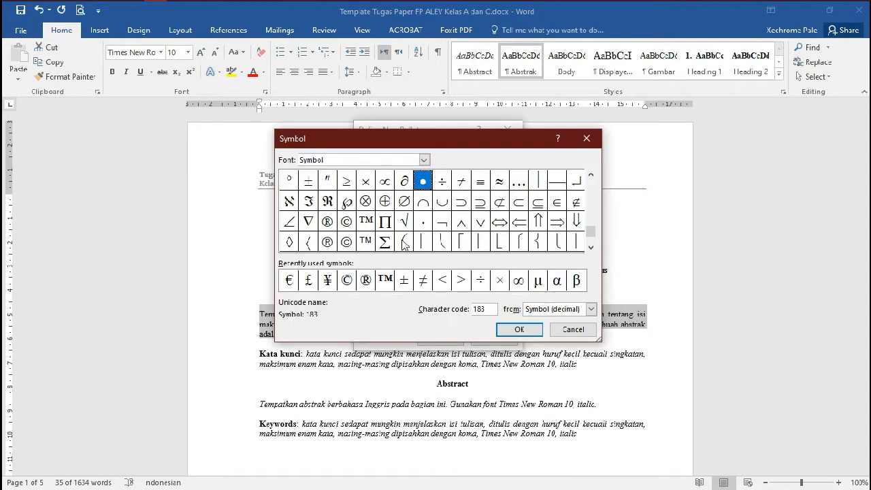
left_click(557, 282)
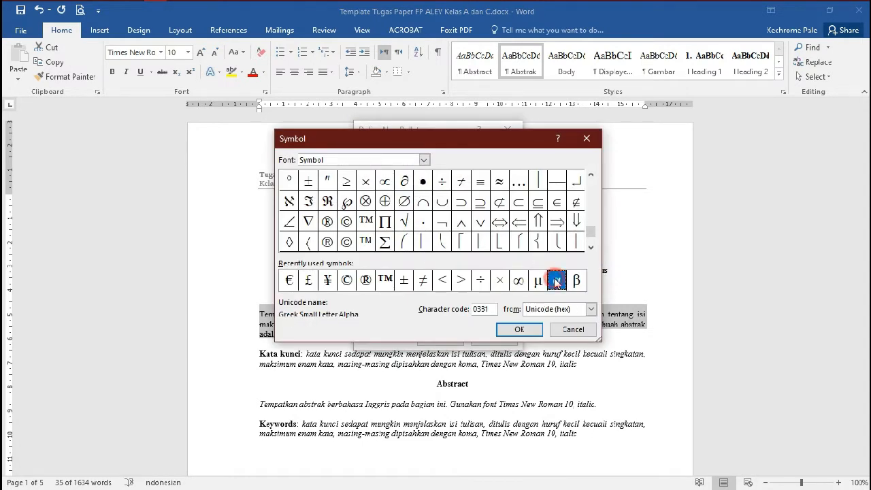
left_click(573, 329)
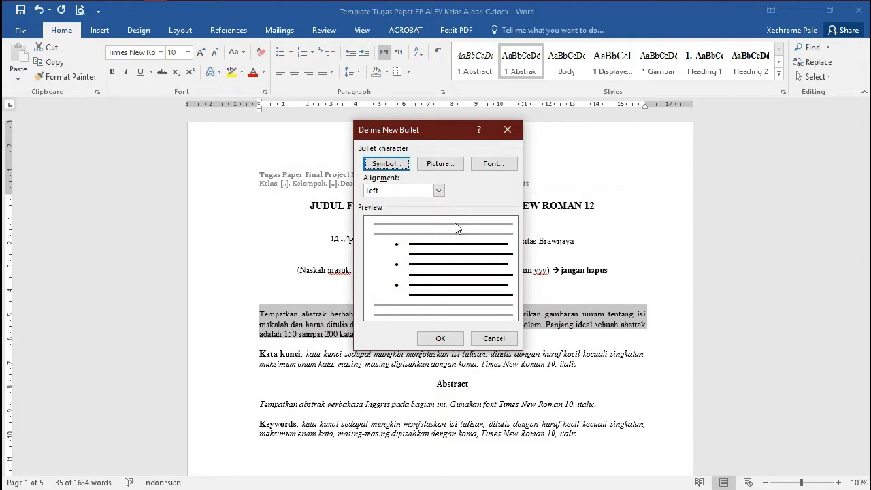
left_click(443, 164)
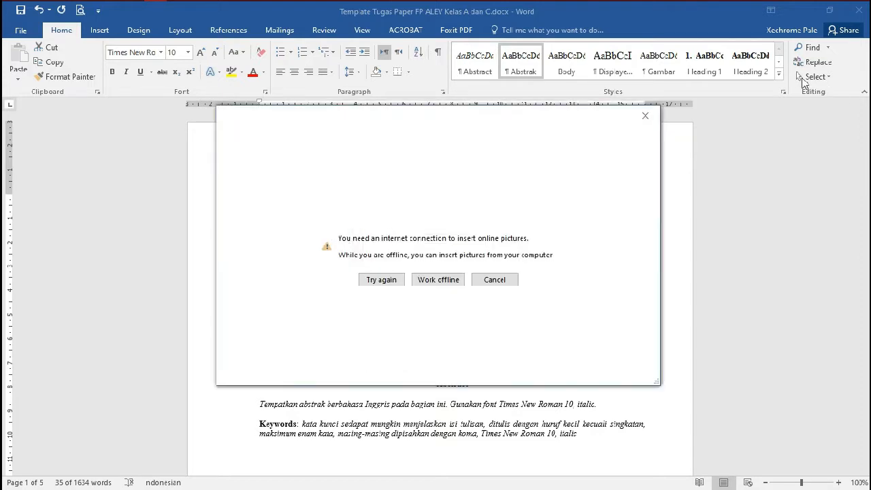
left_click(645, 116)
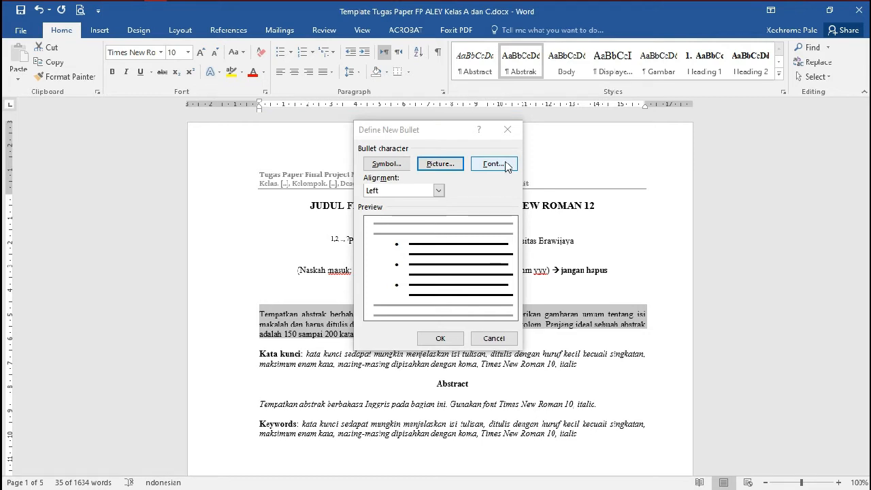
left_click(491, 336)
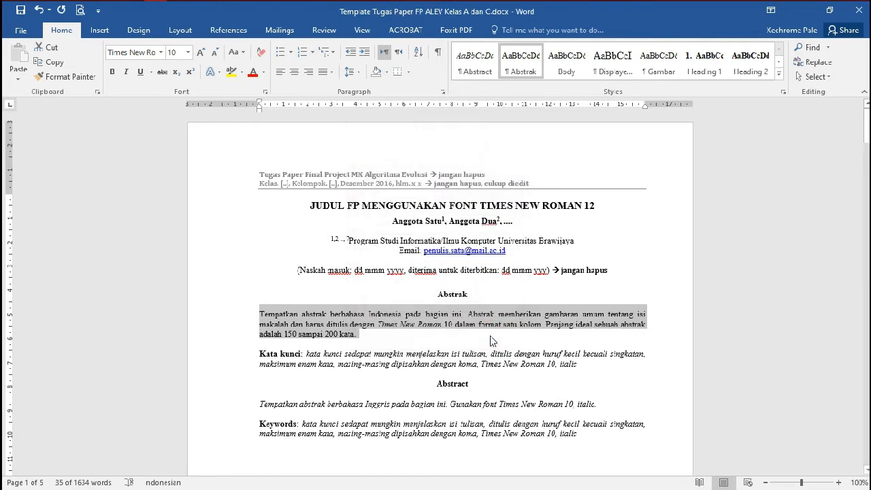
- Number the Indonesian abstract paragraph and look through the number styles available for a new number format
left_click(302, 57)
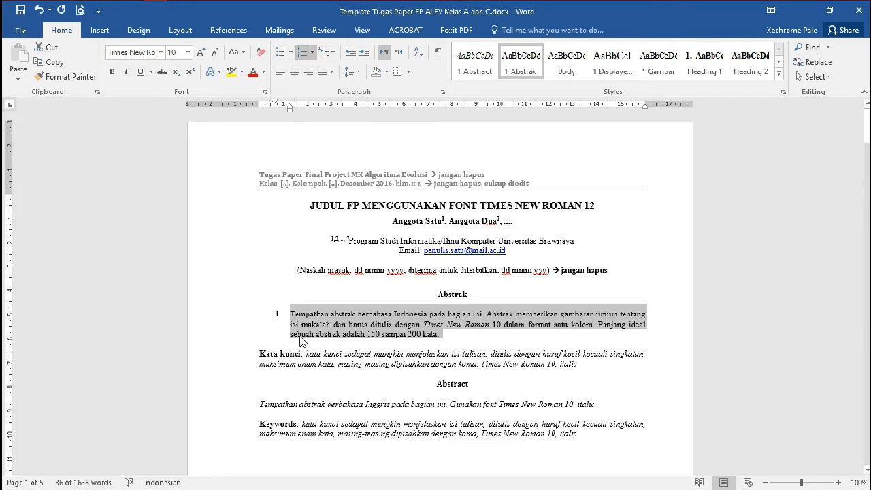
left_click(314, 57)
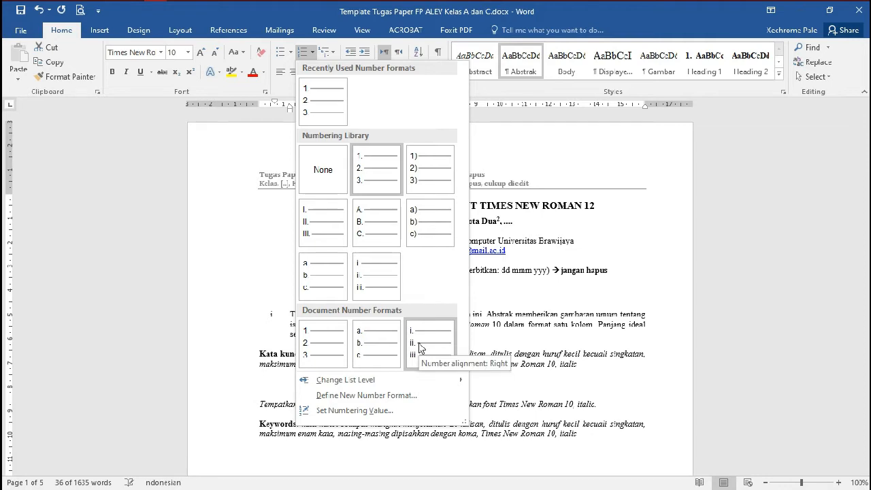
left_click(403, 395)
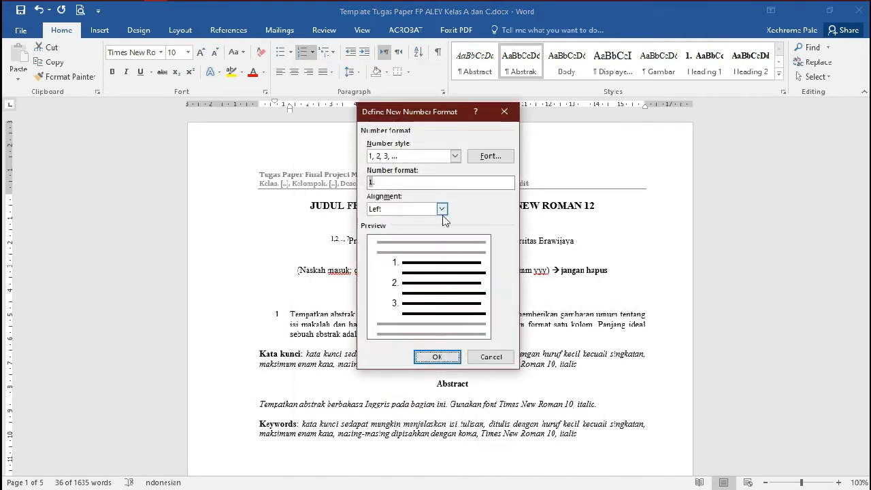
left_click(454, 158)
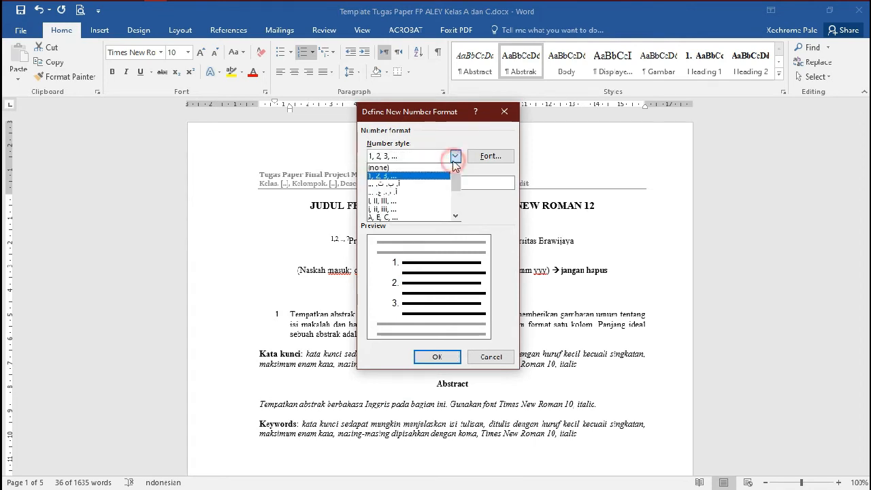
left_click_drag(455, 182, 457, 206)
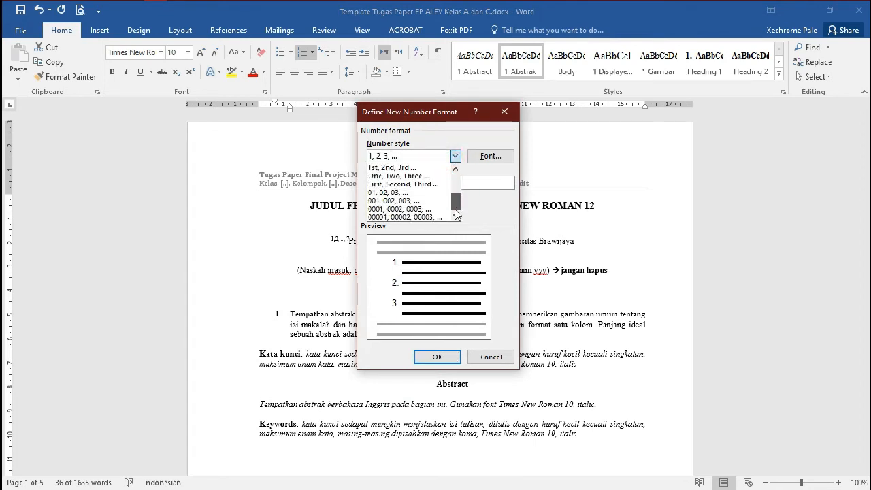
left_click(454, 156)
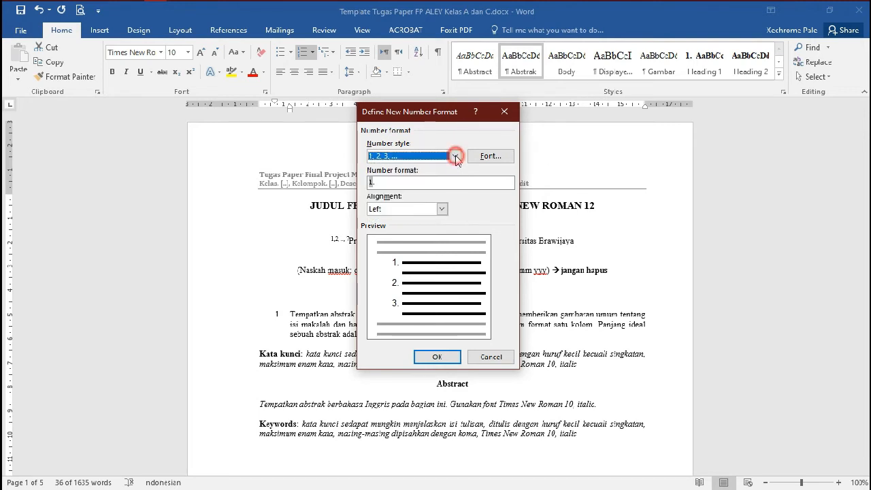
- Look at the number format's font options, accept the format, and remove the numbering from the abstract paragraph
left_click(502, 157)
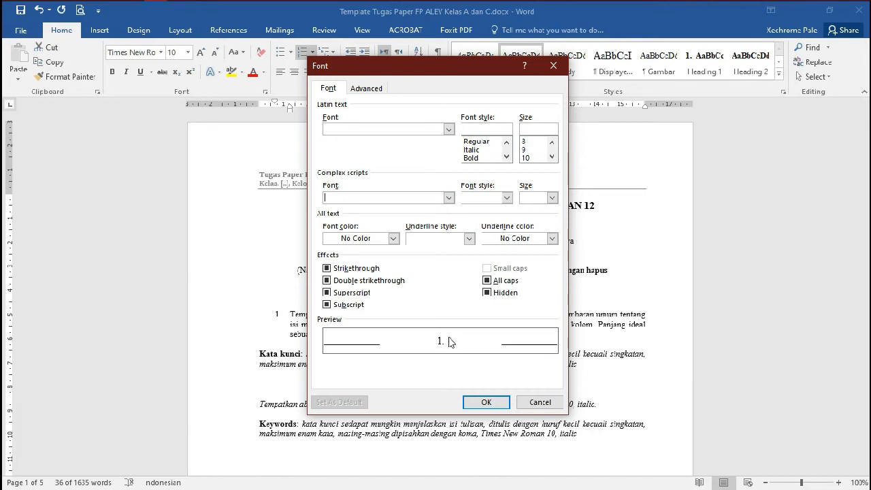
left_click(534, 402)
left_click(438, 357)
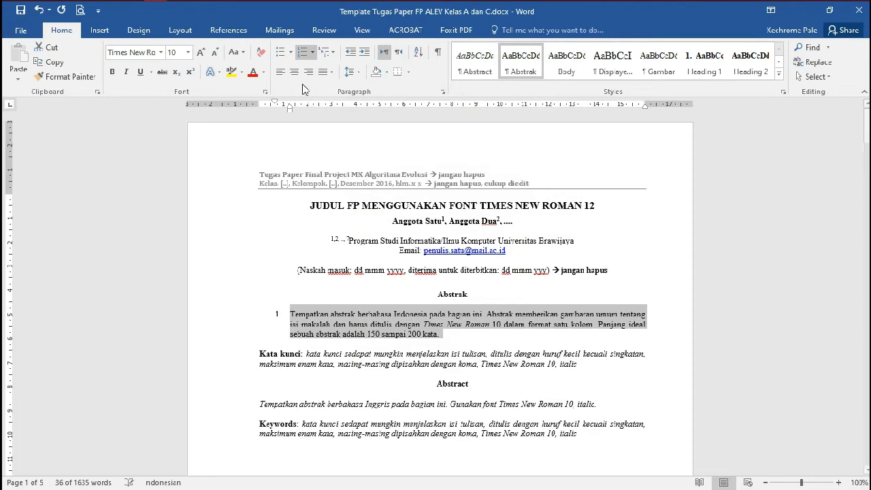
left_click(302, 54)
left_click(303, 54)
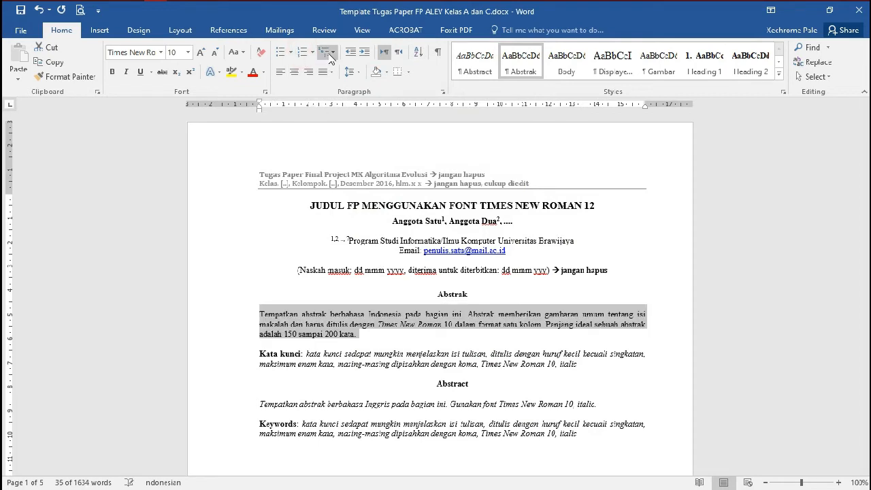
- Apply the 1) a) i) multilevel list to the Indonesian abstract paragraph and preview its full set of levels
left_click(329, 54)
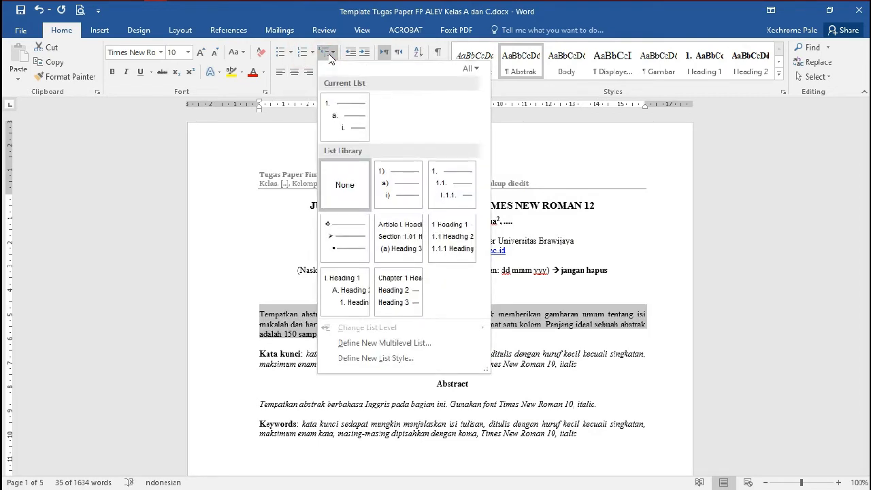
mouse_move(388, 190)
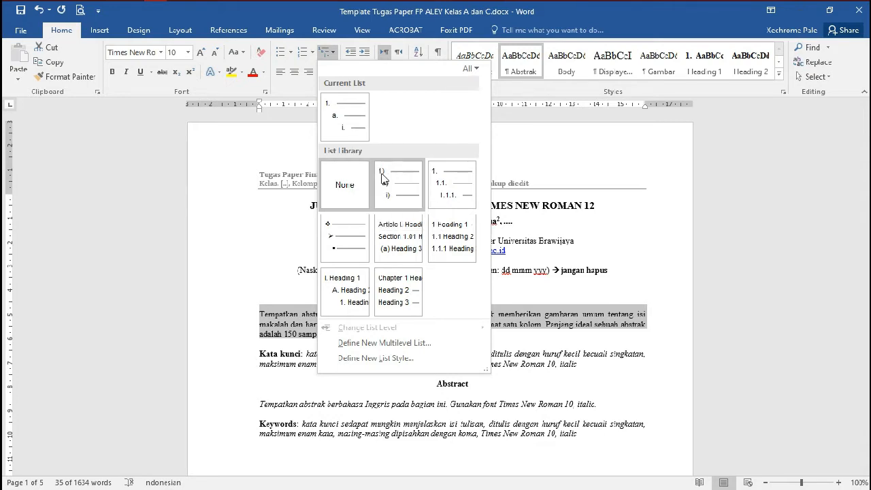
left_click(388, 183)
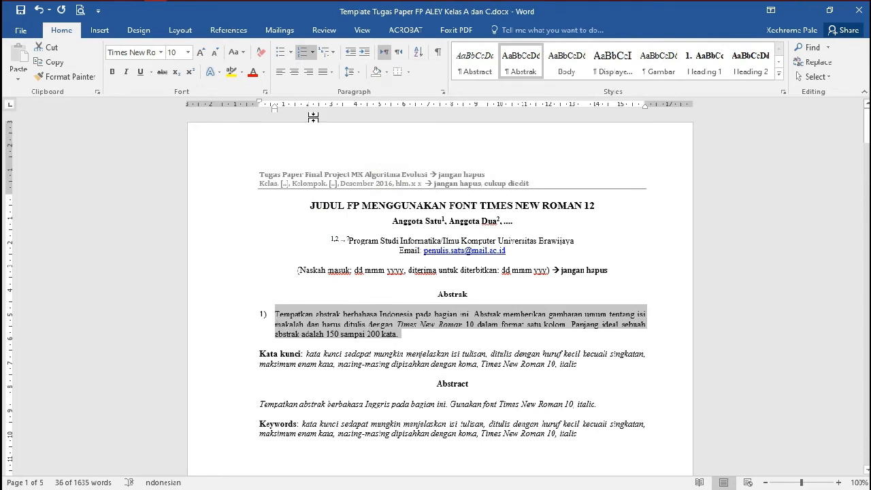
left_click(325, 53)
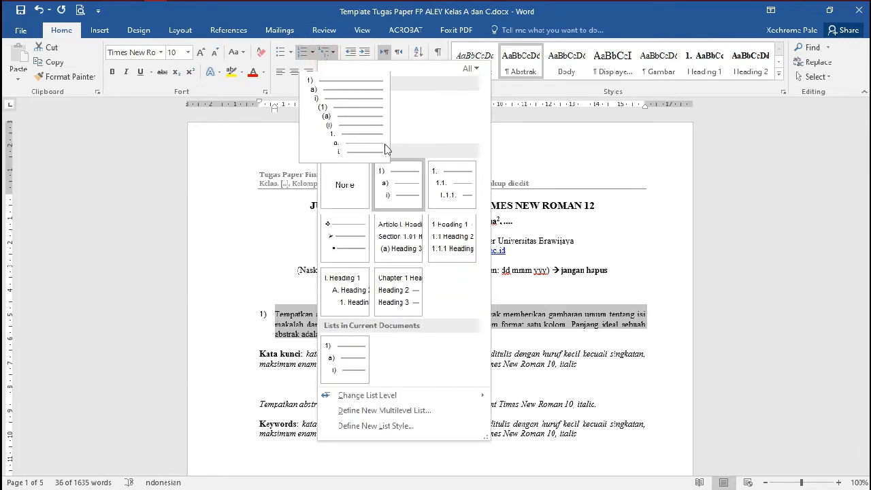
mouse_move(389, 178)
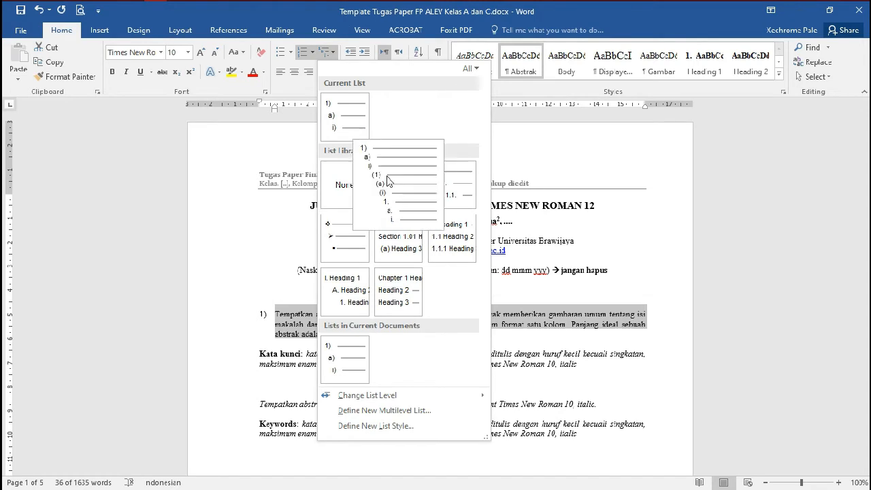
left_click(287, 320)
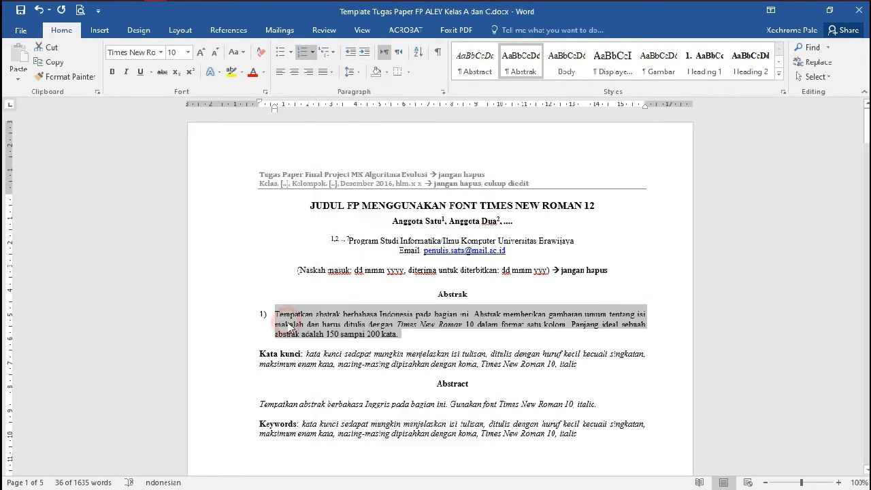
- Below the numbered abstract paragraph, add a second-level item "hgfhg" and a third-level item "gjggjj" under it
left_click(415, 334)
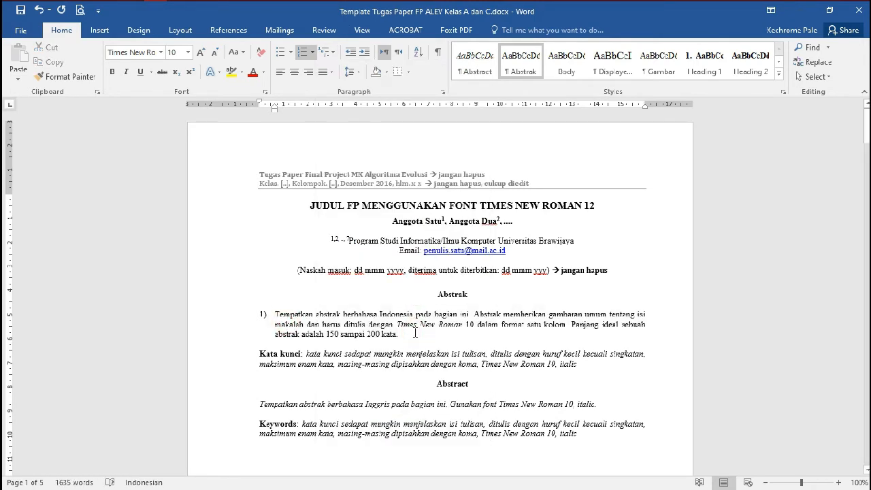
key("Return")
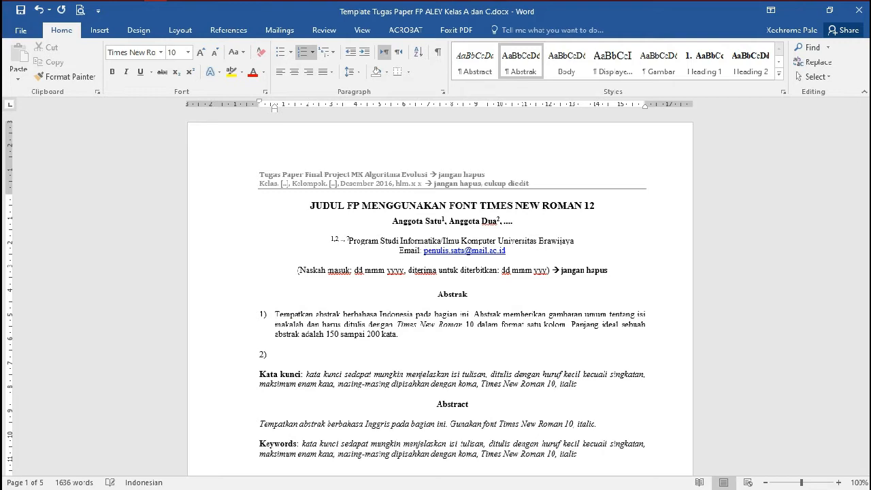
key("Tab")
type("hgfhg")
key("Return")
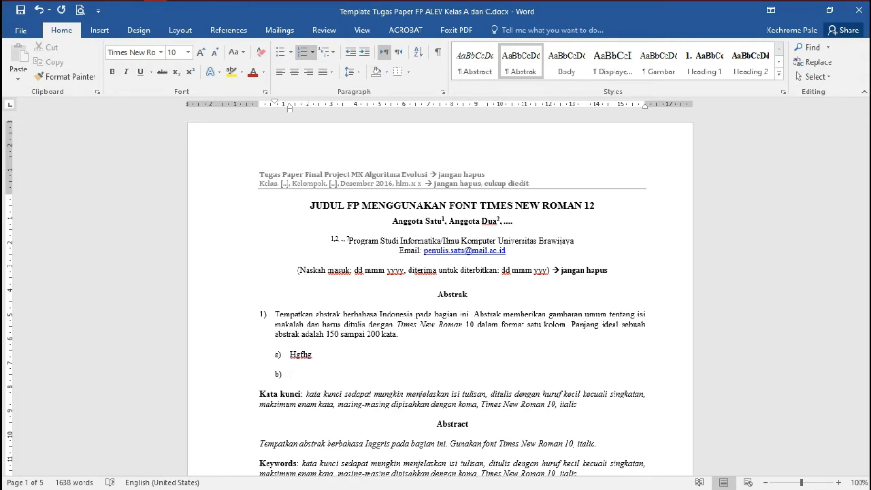
key("Tab")
type("gjggjj")
key("Return")
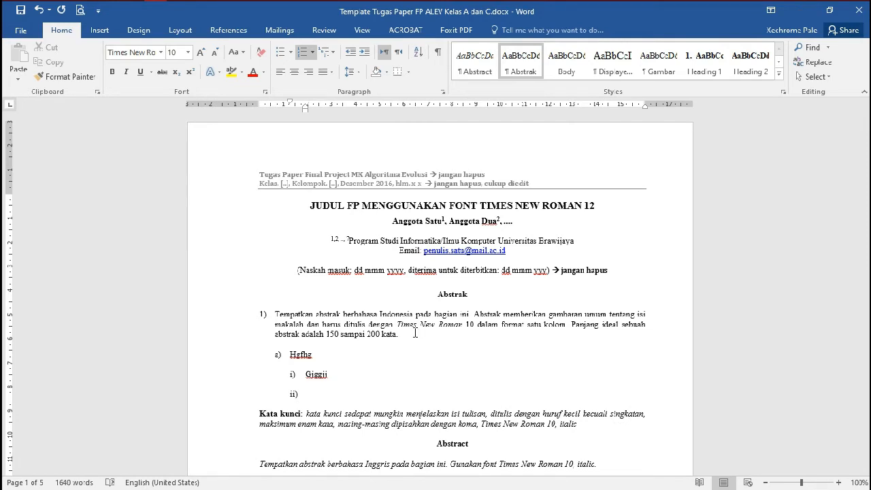
- Undo the sample sub-items and the multilevel list applied to the Indonesian abstract paragraph
key("shift+Tab")
key("shift+Tab")
key("BackSpace")
key("BackSpace")
key("BackSpace")
key("BackSpace")
key("BackSpace")
key("BackSpace")
key("BackSpace")
key("BackSpace")
key("BackSpace")
key("BackSpace")
key("BackSpace")
key("BackSpace")
key("BackSpace")
key("BackSpace")
key("BackSpace")
key("BackSpace")
key("BackSpace")
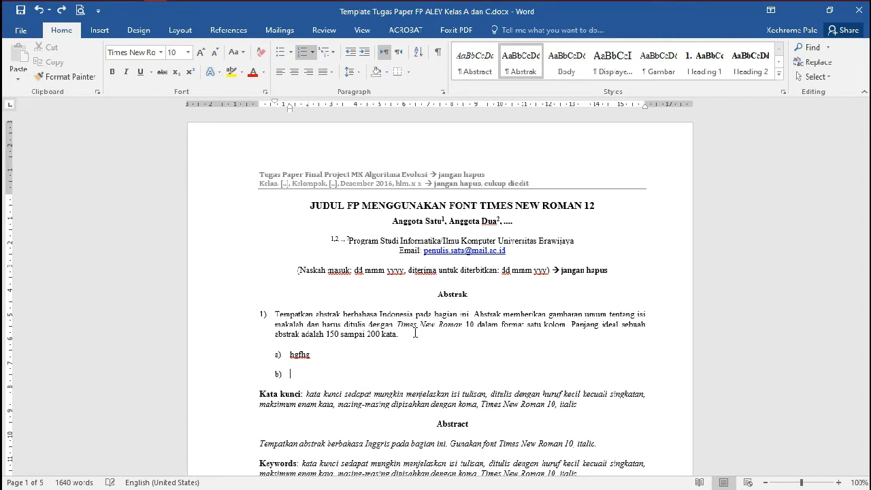
key("ctrl+z")
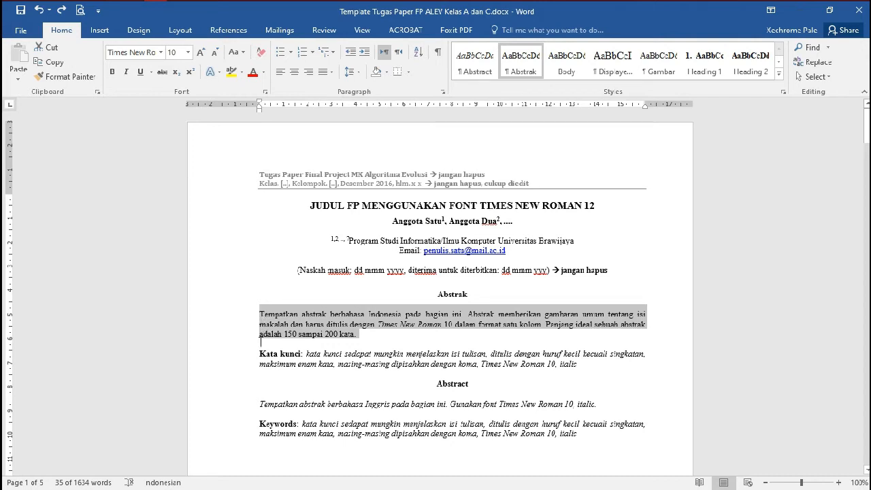
- Show the page gridlines and shift the Indonesian abstract paragraph one indent level in and back out
left_click(354, 54)
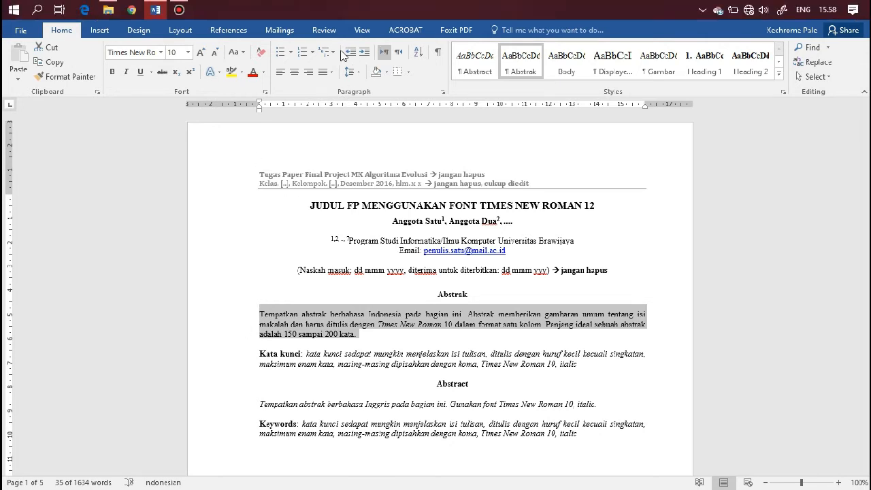
left_click(360, 33)
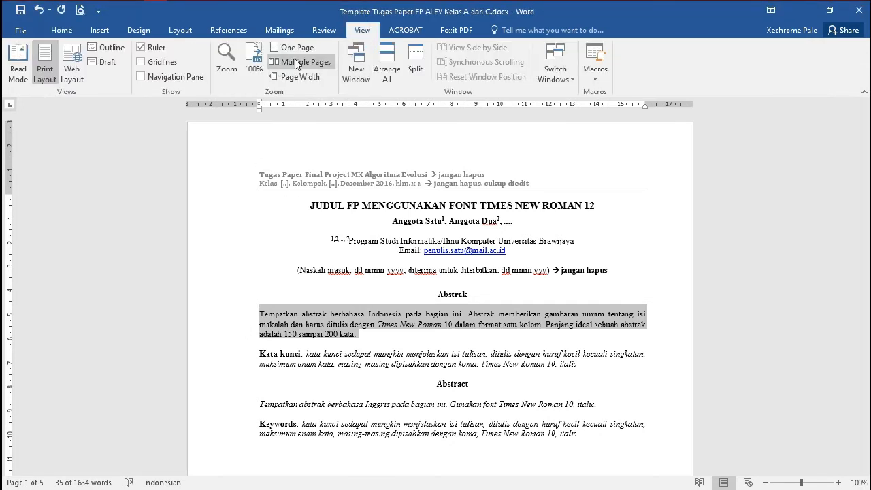
left_click(143, 62)
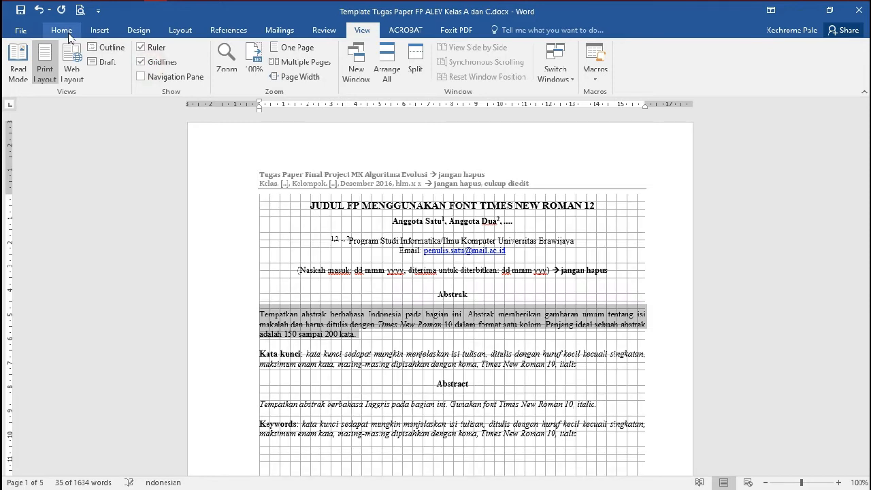
left_click(68, 32)
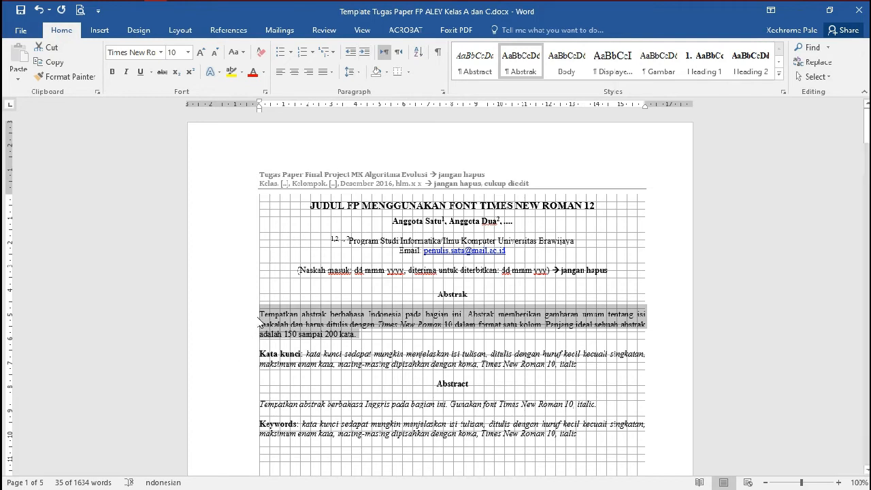
left_click(365, 53)
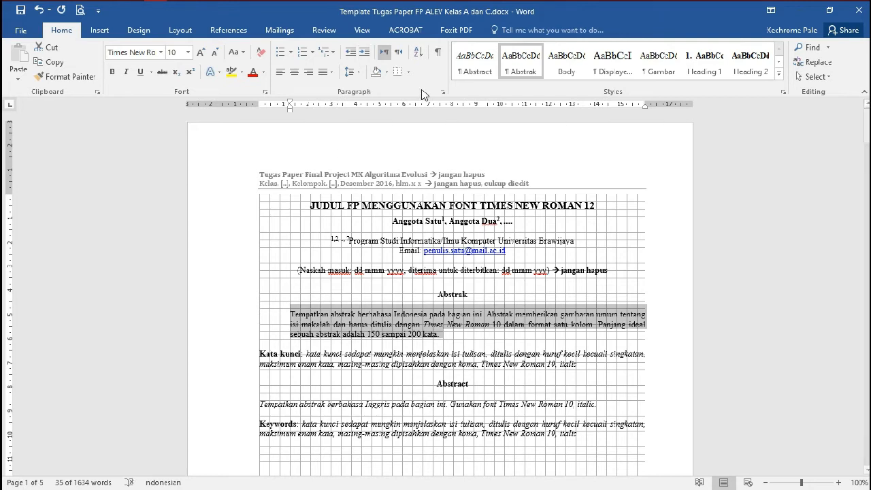
left_click(354, 52)
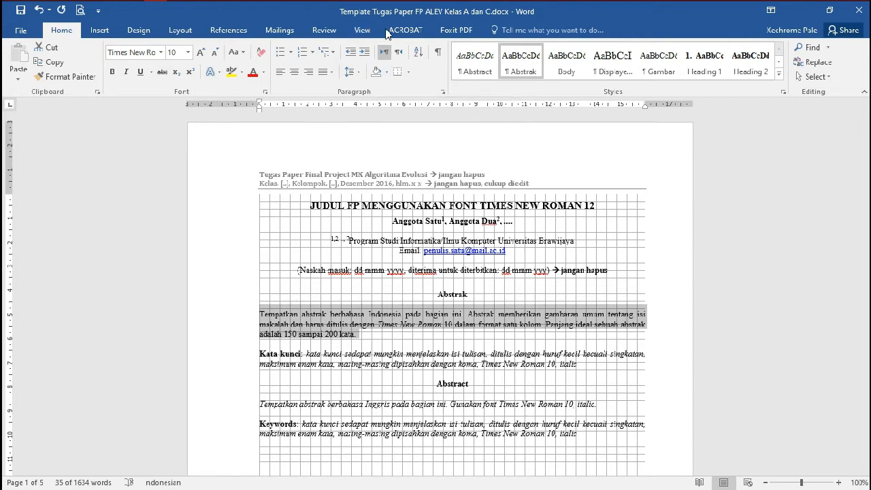
- Hide the page gridlines and return to the paragraph formatting tools
left_click(370, 31)
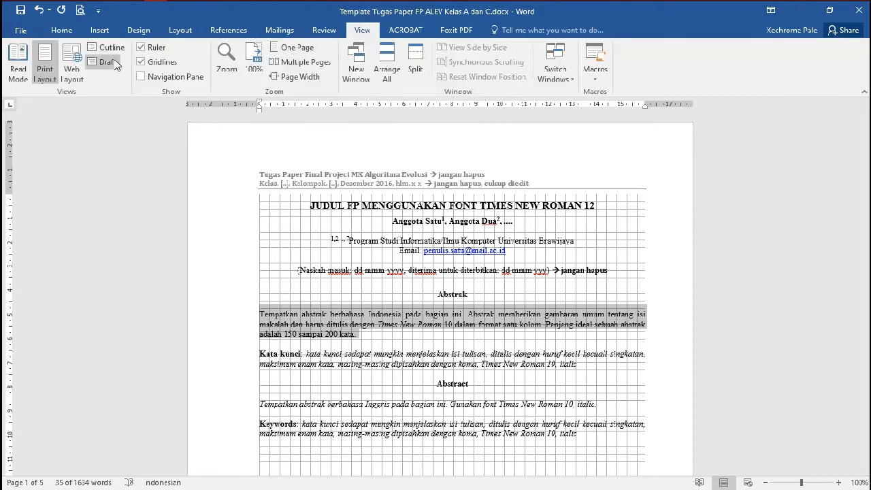
left_click(161, 61)
left_click(63, 30)
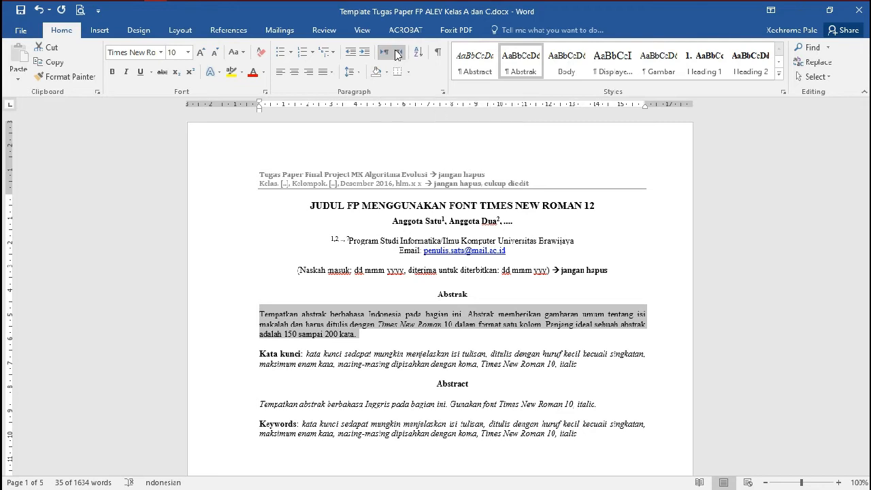
- Switch the Indonesian abstract's text direction to right-to-left and back, and view the Sort Text options without applying a sort
left_click(398, 54)
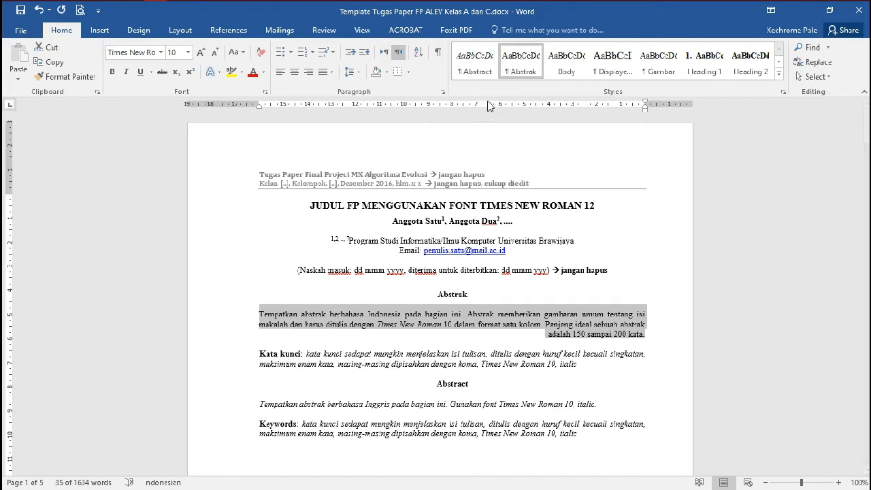
left_click(384, 52)
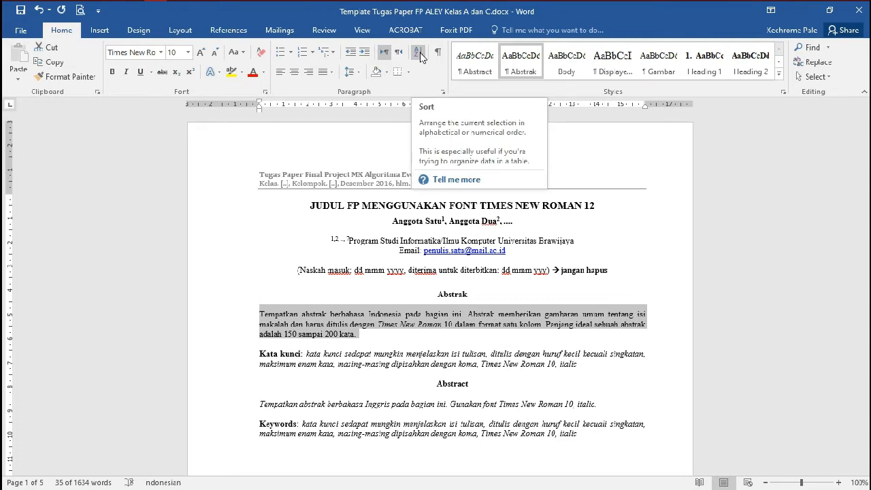
left_click(420, 54)
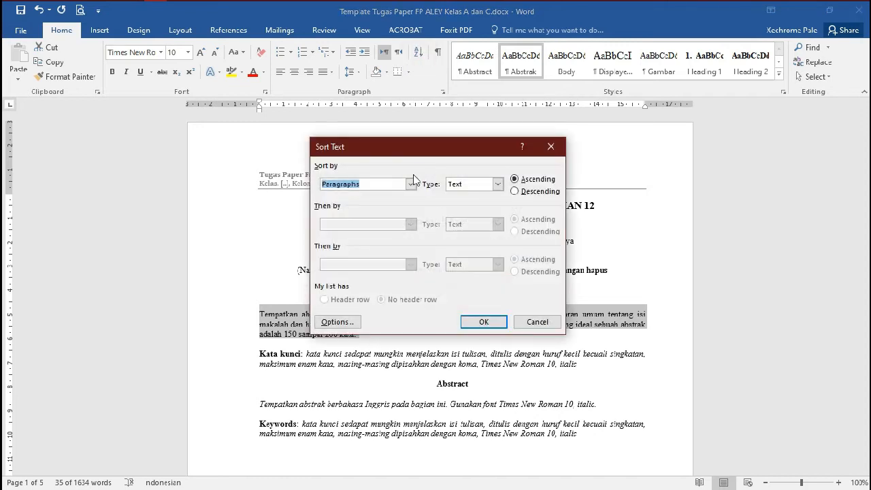
left_click(525, 327)
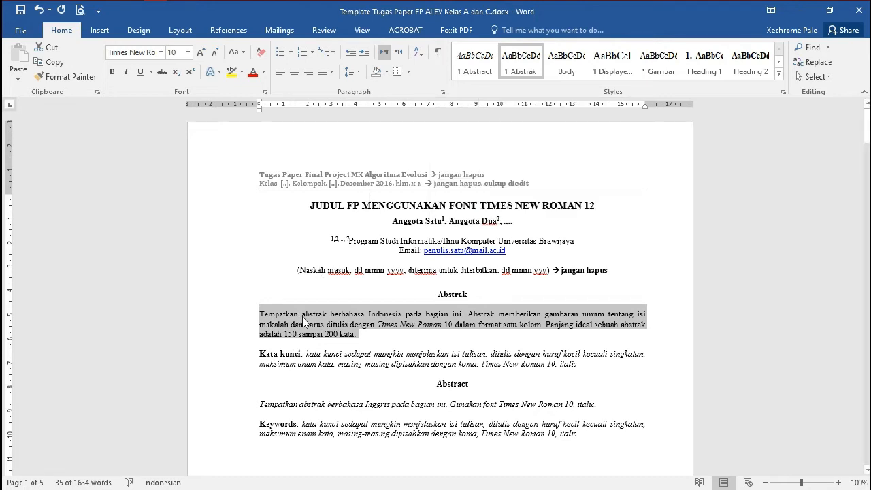
- Show the formatting marks and zoom in to 180% to examine the space and paragraph marks around the Indonesian abstract
left_click(439, 55)
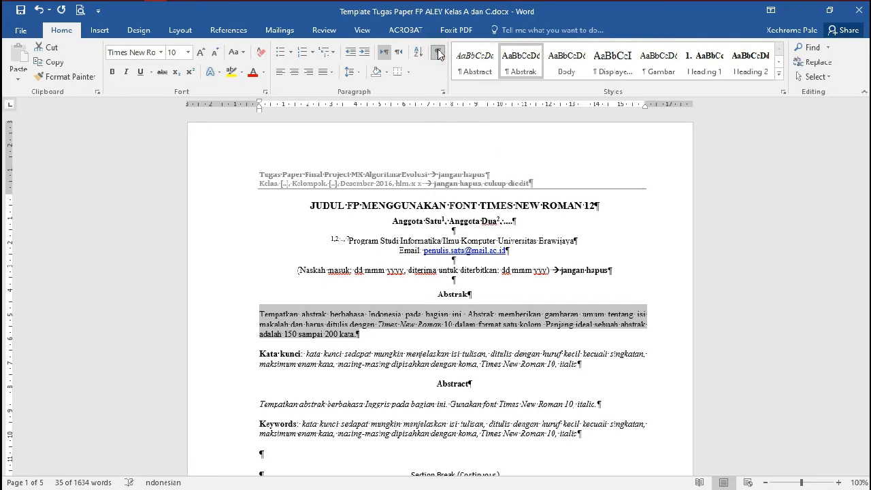
left_click(839, 483)
left_click(839, 482)
left_click(839, 483)
left_click(839, 482)
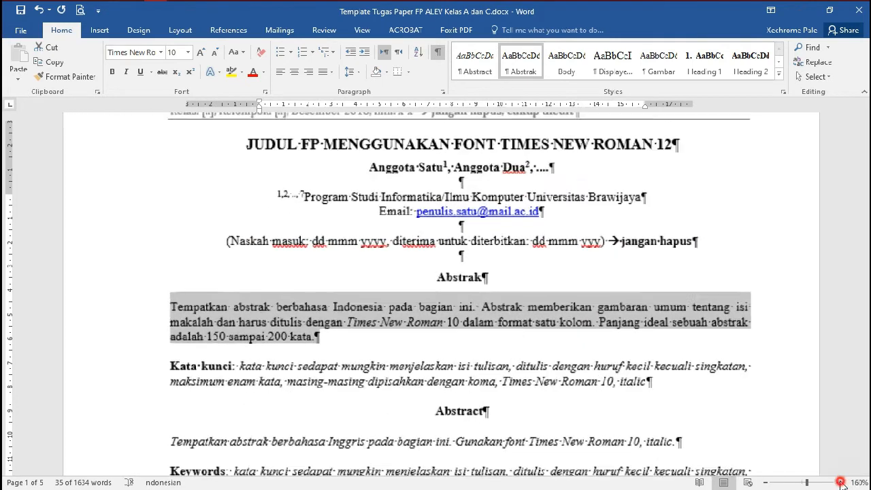
left_click(839, 482)
left_click(839, 482)
left_click(839, 482)
left_click(839, 482)
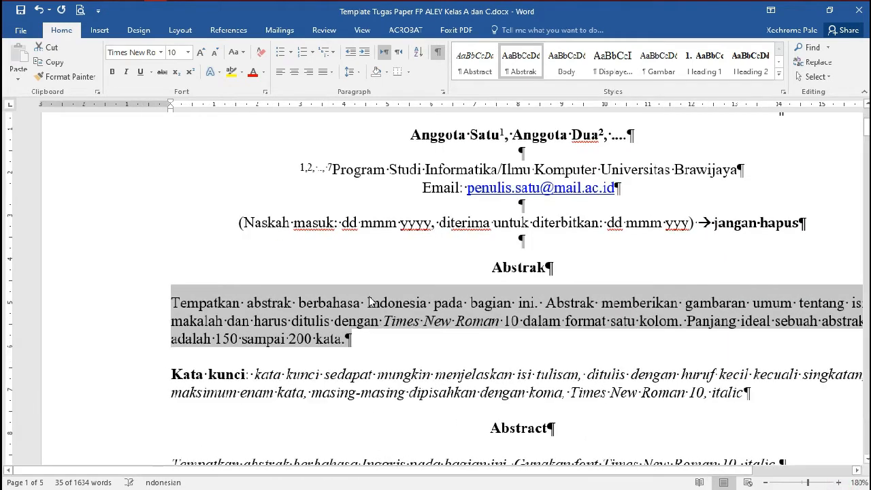
left_click(366, 302)
left_click_drag(366, 301, 361, 303)
left_click(521, 239)
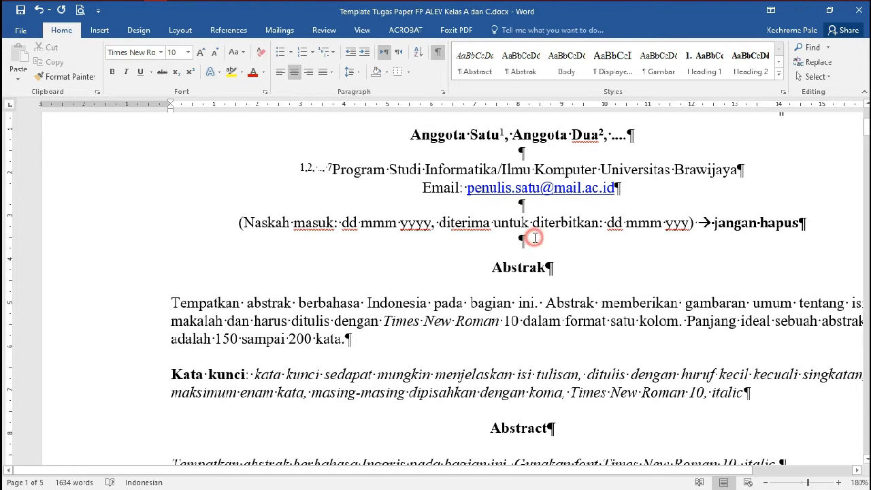
- Insert a tab before "Times New Roman" in the Indonesian abstract to show its mark, and delete it again
left_click(384, 319)
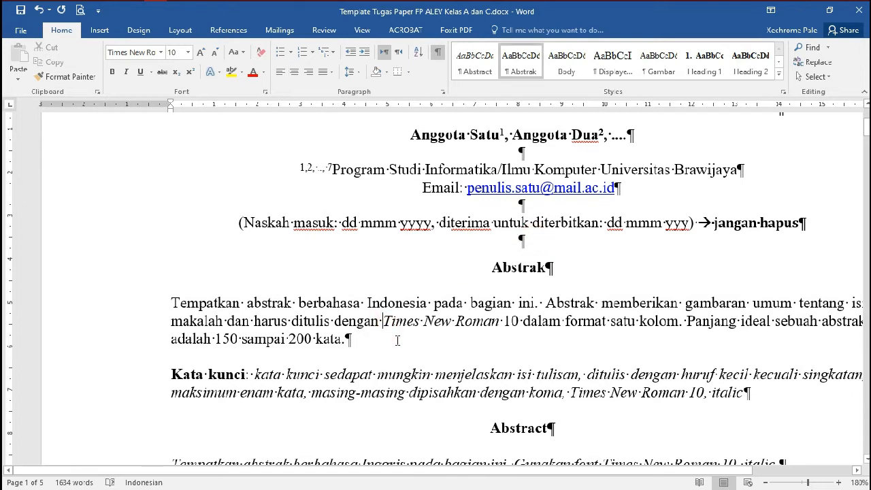
key("Tab")
left_click_drag(389, 321, 381, 321)
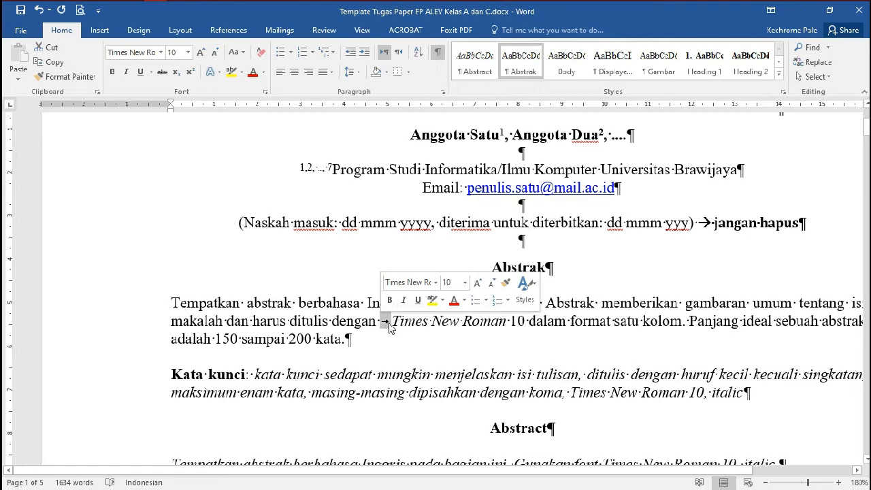
left_click(391, 321)
key("BackSpace")
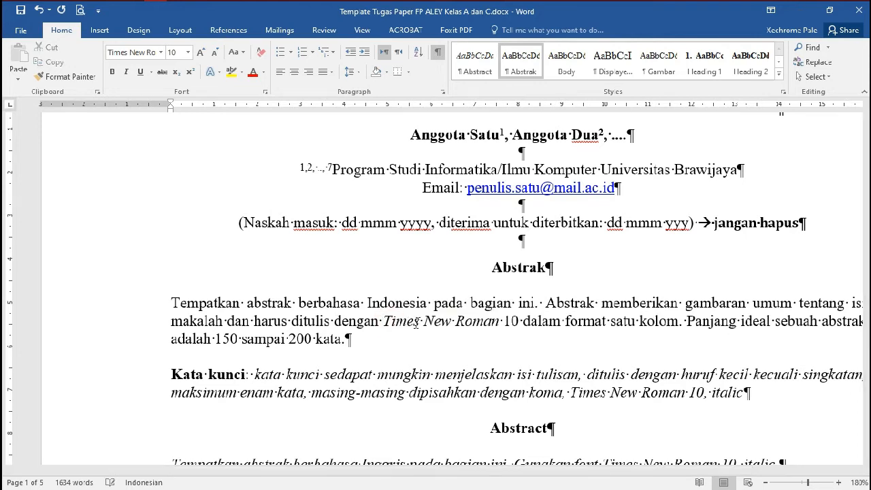
- Add a manual line break at the end of the Indonesian abstract, remove it, and hide the formatting marks
key("shift+Return")
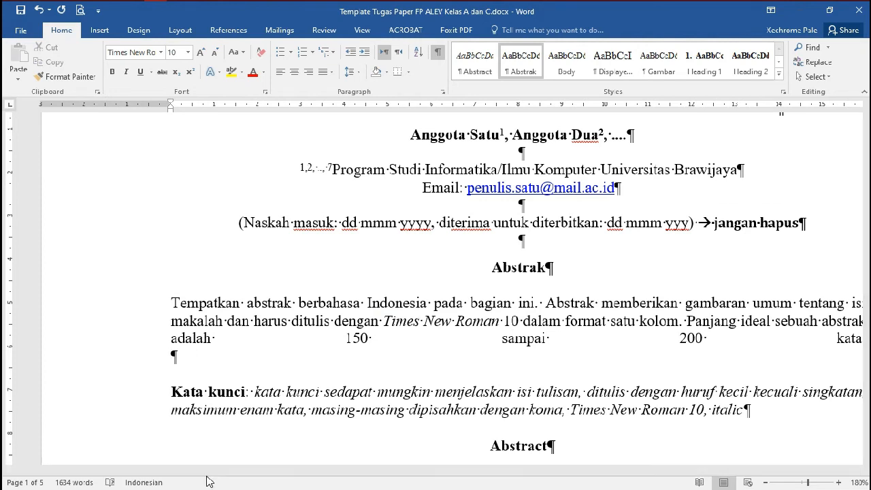
left_click_drag(206, 471, 308, 471)
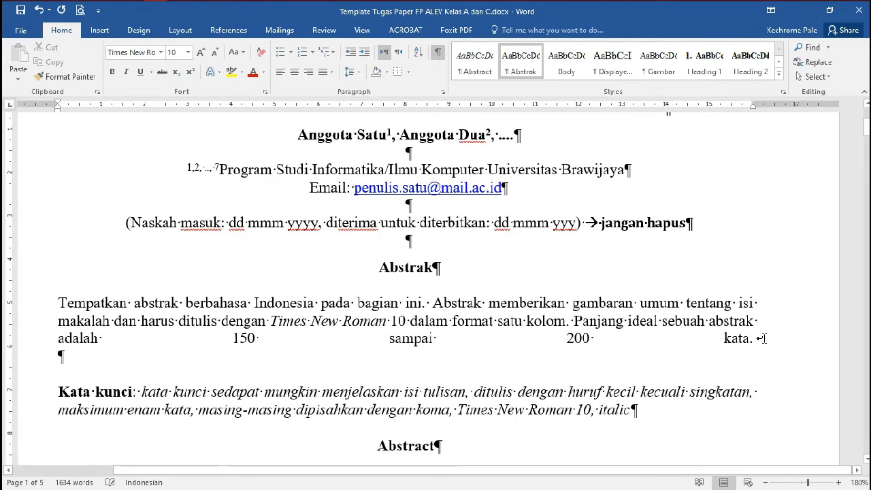
left_click(759, 338)
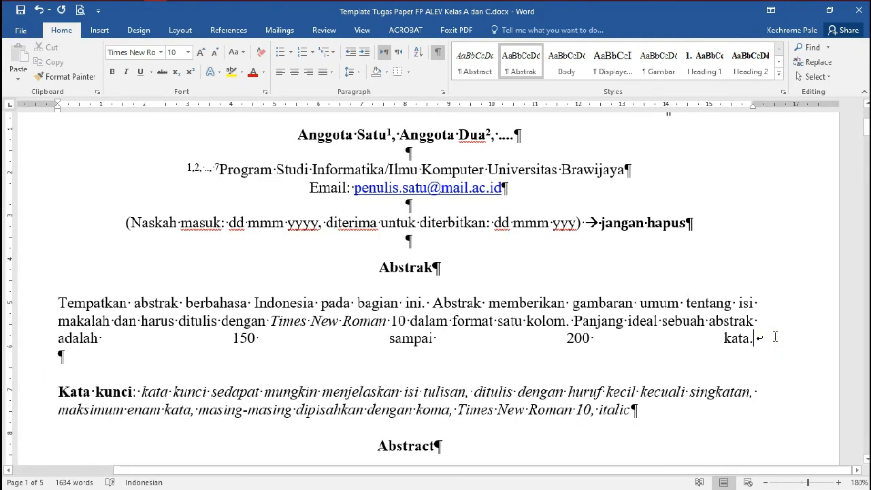
key("Delete")
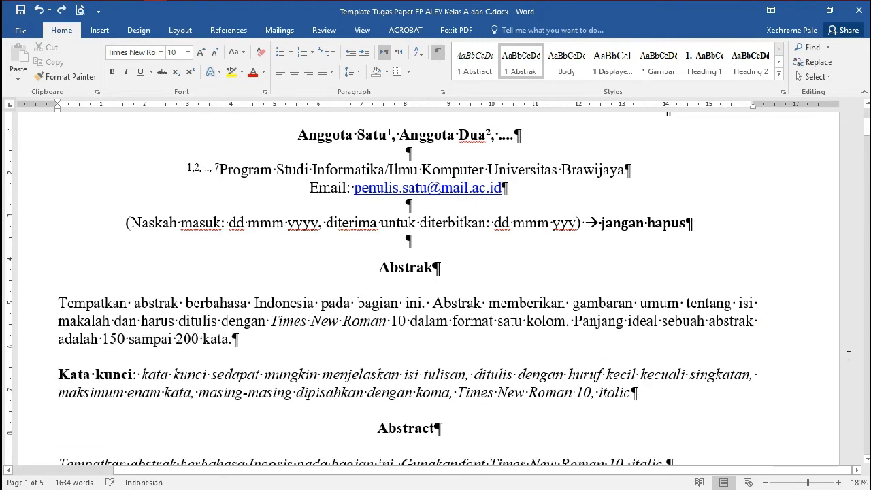
left_click(438, 53)
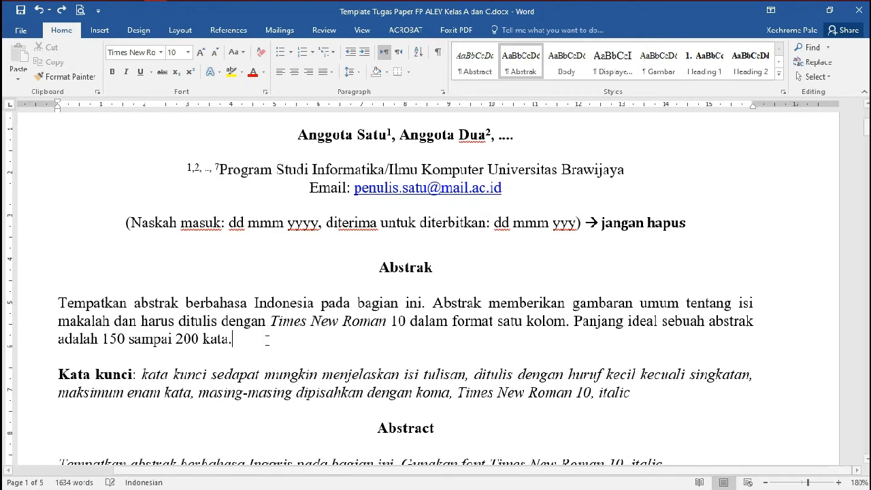
- Try left, centre and right alignment on the whole Indonesian abstract paragraph
left_click_drag(237, 338, 38, 304)
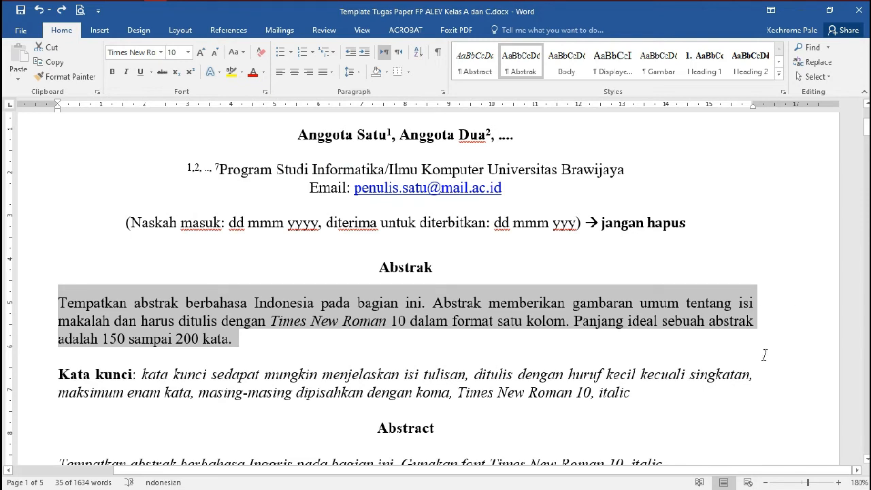
left_click(281, 73)
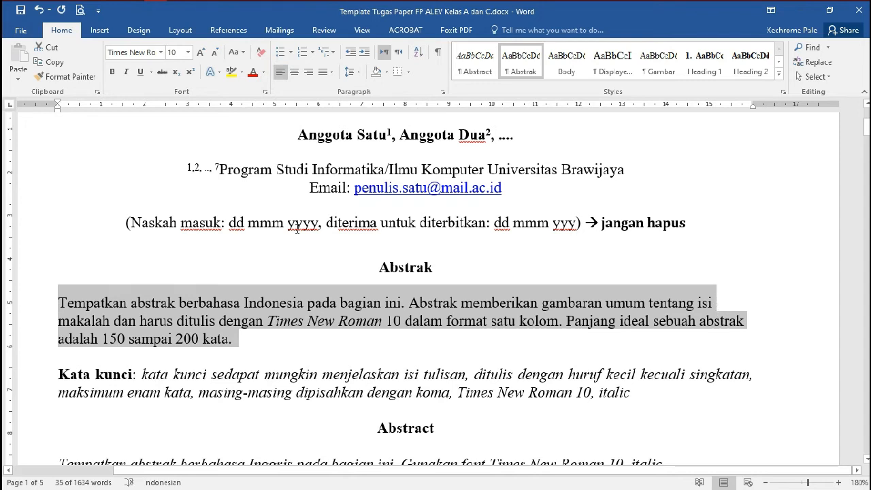
left_click(294, 72)
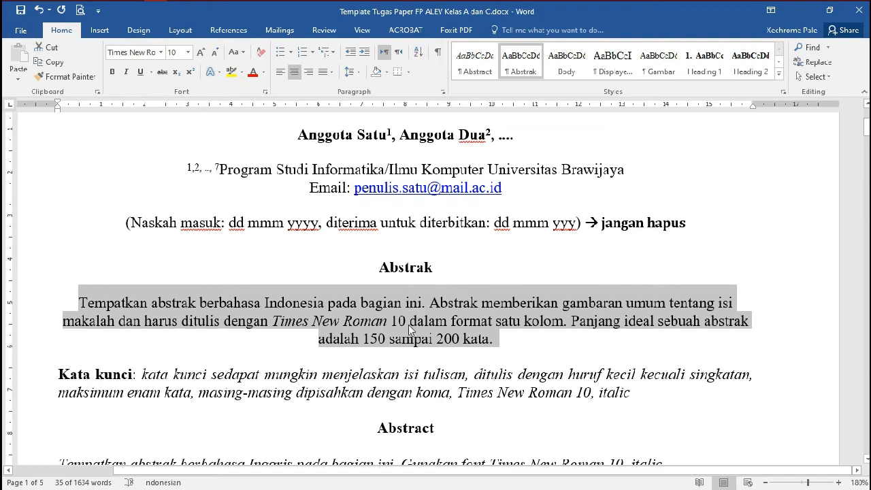
left_click(308, 72)
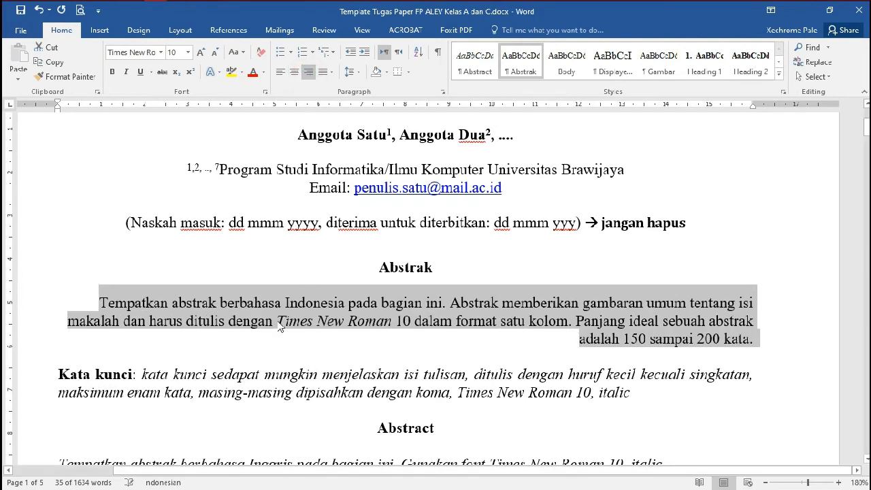
- Apply Justify Low and then Justify High to the Indonesian abstract paragraph
left_click(328, 73)
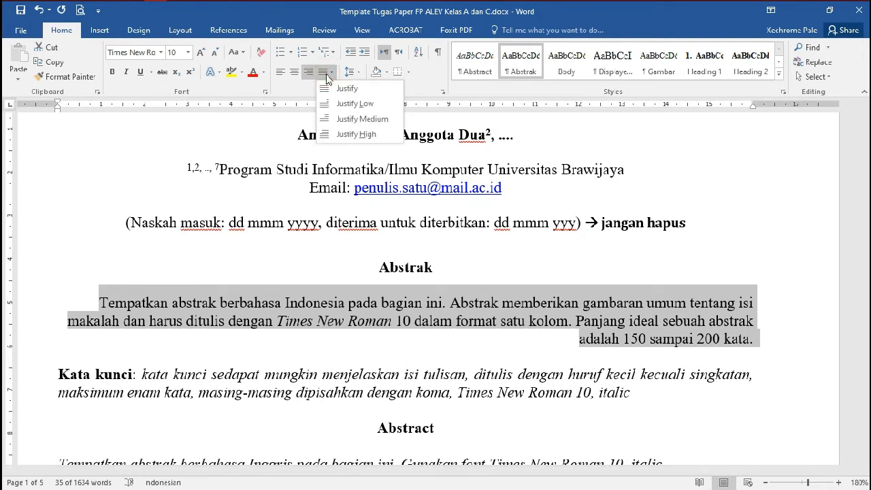
left_click(354, 103)
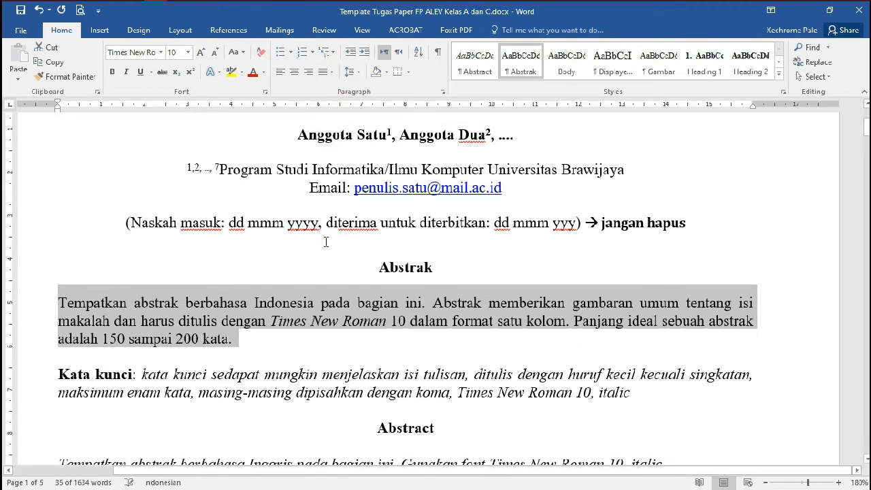
left_click(347, 71)
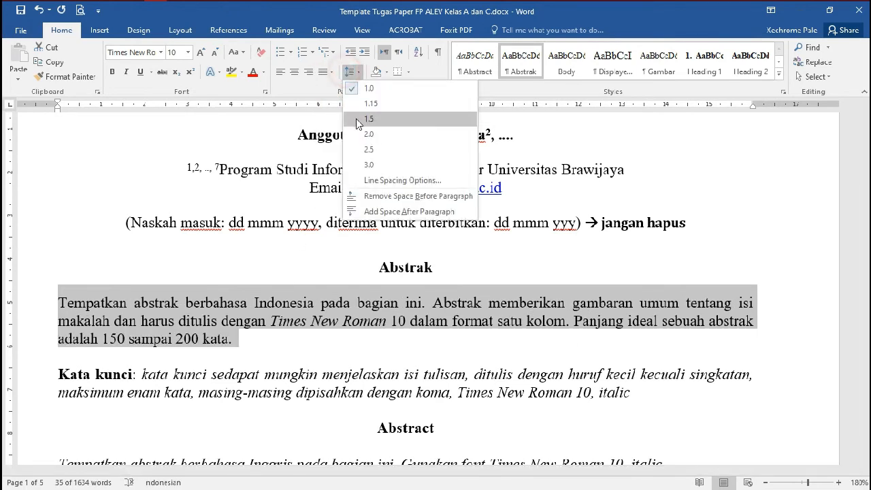
left_click(347, 71)
left_click(331, 71)
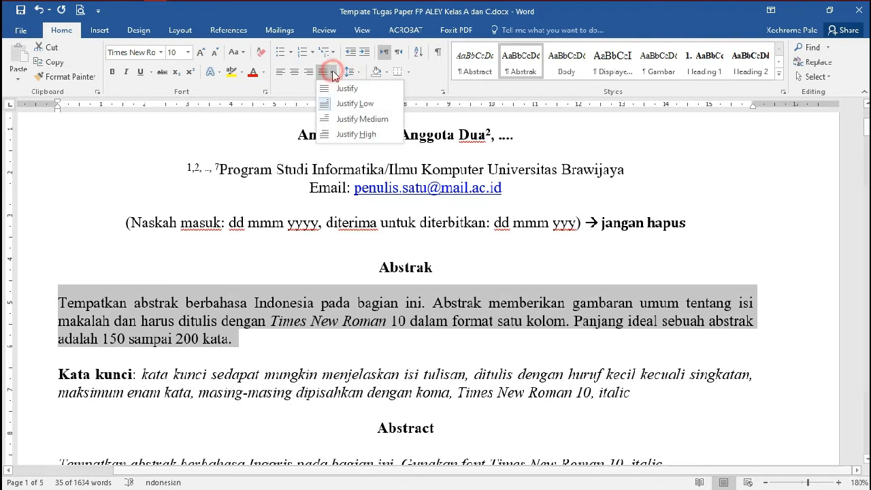
left_click(338, 131)
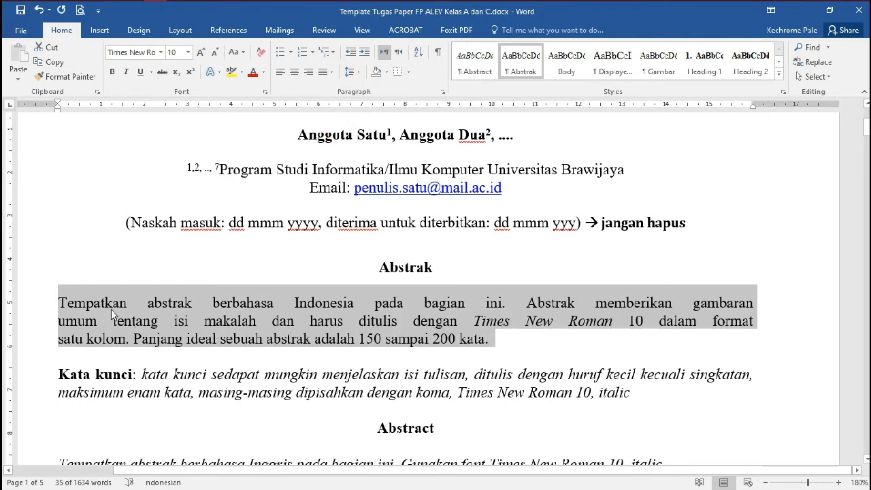
- Examine the gaps between words in the first two lines of the Indonesian abstract and reselect the whole paragraph
left_click(212, 303)
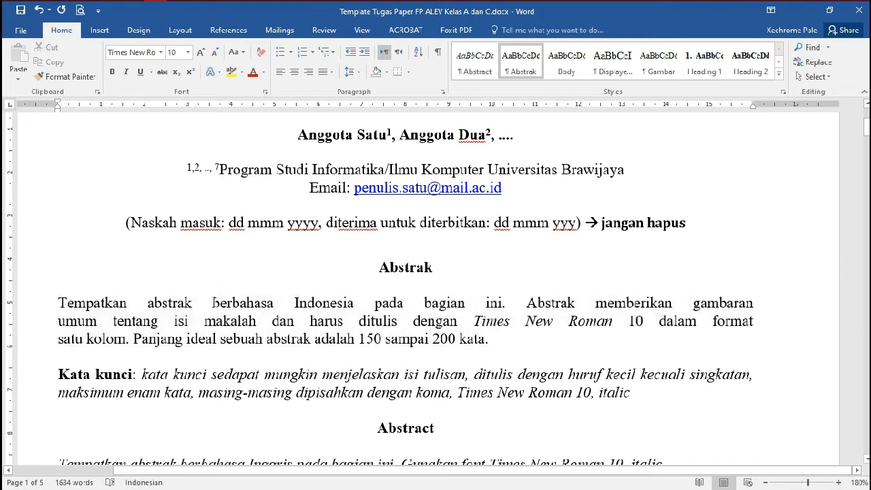
left_click_drag(213, 302, 194, 301)
left_click(194, 302)
left_click_drag(205, 322, 190, 321)
left_click(190, 321)
left_click(524, 334)
left_click_drag(60, 302, 524, 340)
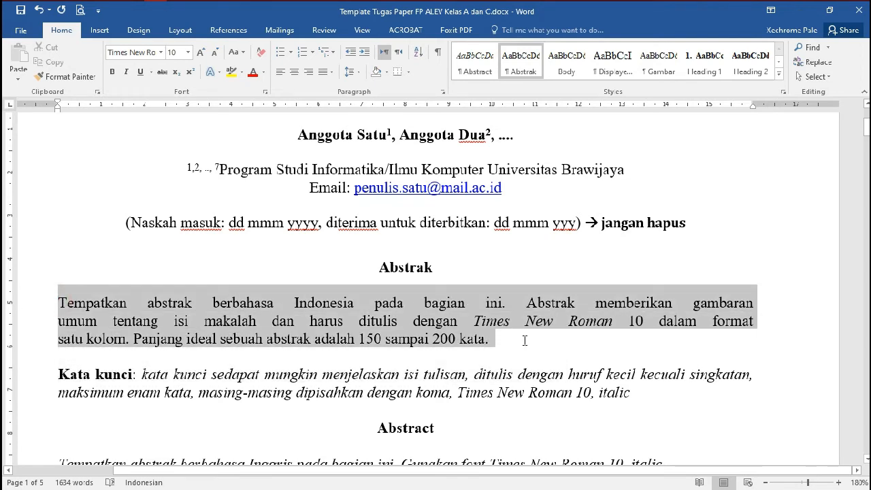
- Apply 1.5 line spacing to the Indonesian abstract paragraph and return it to 1.0
left_click(353, 72)
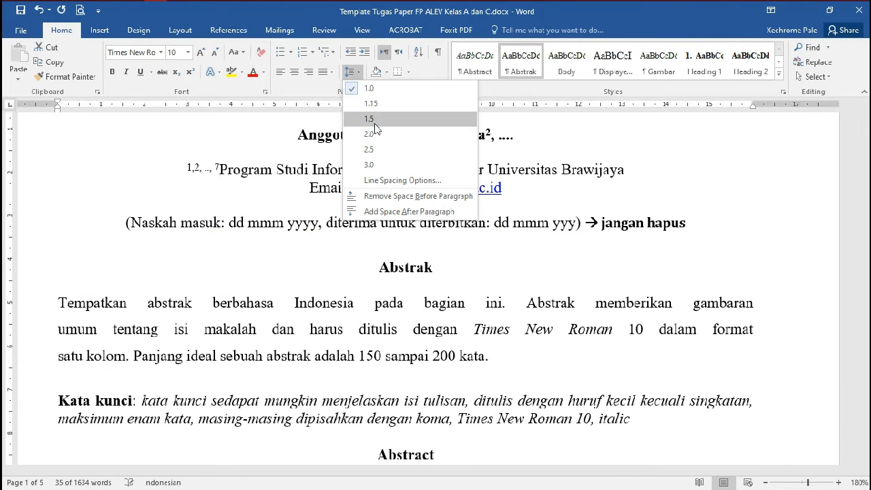
left_click(375, 121)
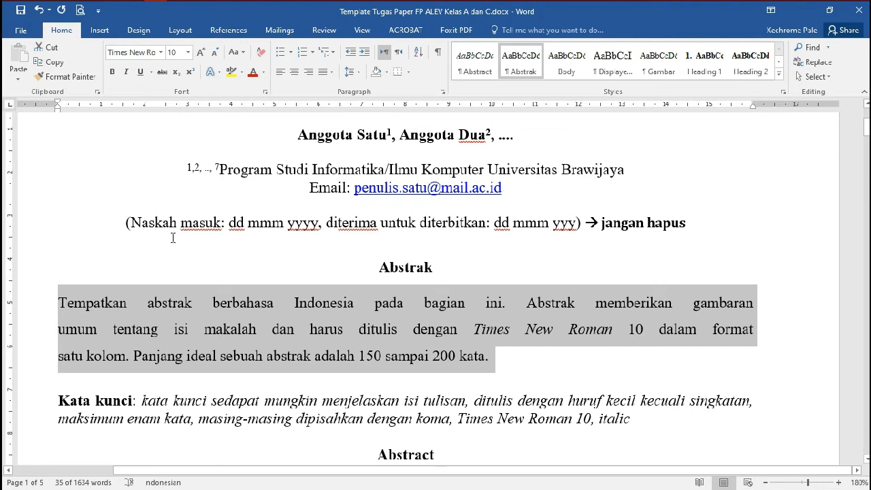
left_click(351, 72)
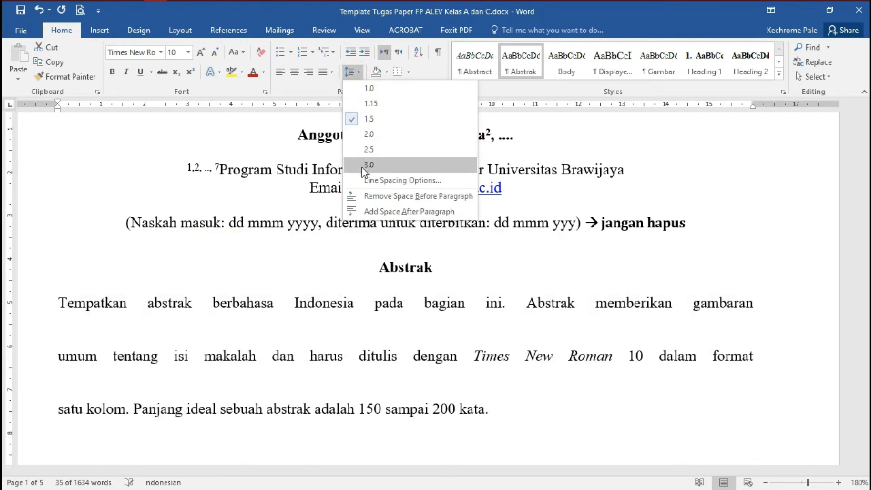
left_click(369, 89)
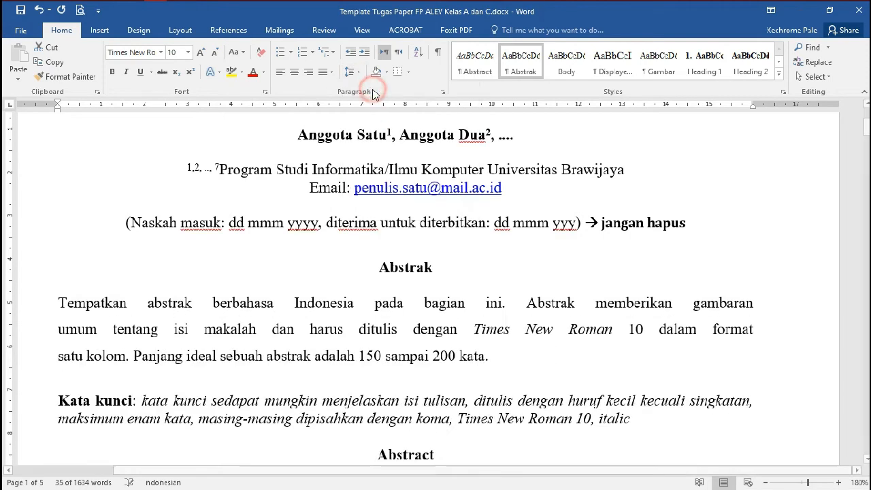
- Examine the indentation, spacing and page-break options in the Indonesian abstract's paragraph settings, and close them without changes
left_click(352, 72)
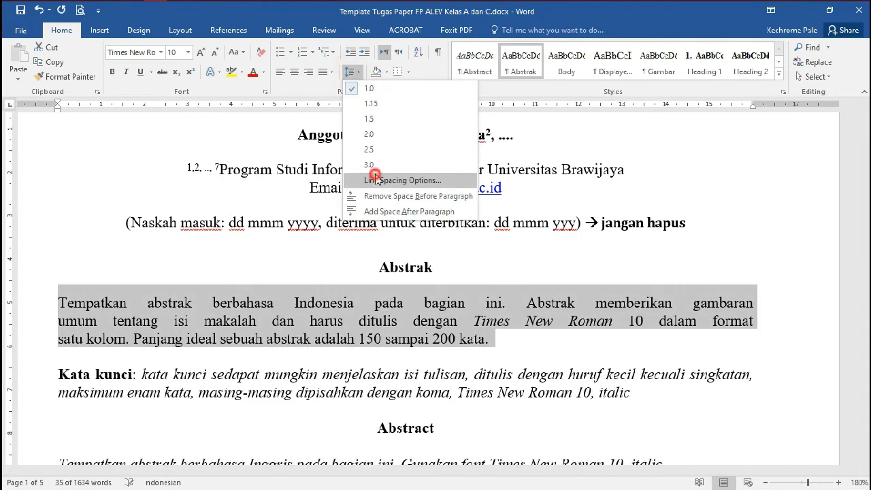
left_click(374, 178)
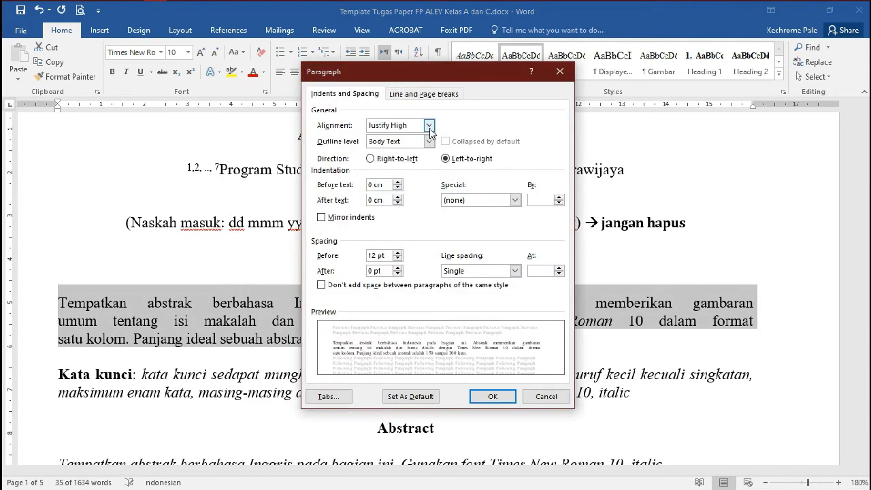
left_click(401, 95)
left_click(369, 97)
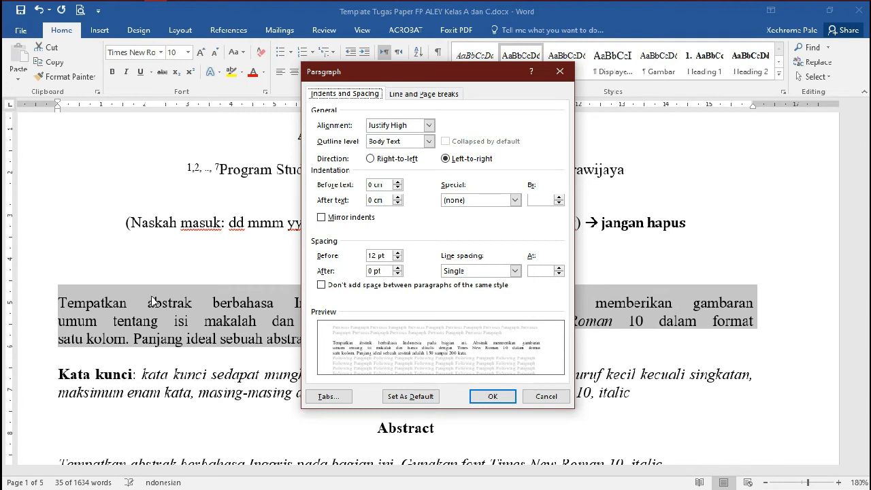
left_click(547, 396)
- Set the spacing before the "Kata kunci" paragraph to 6 pt
left_click_drag(656, 394, 319, 393)
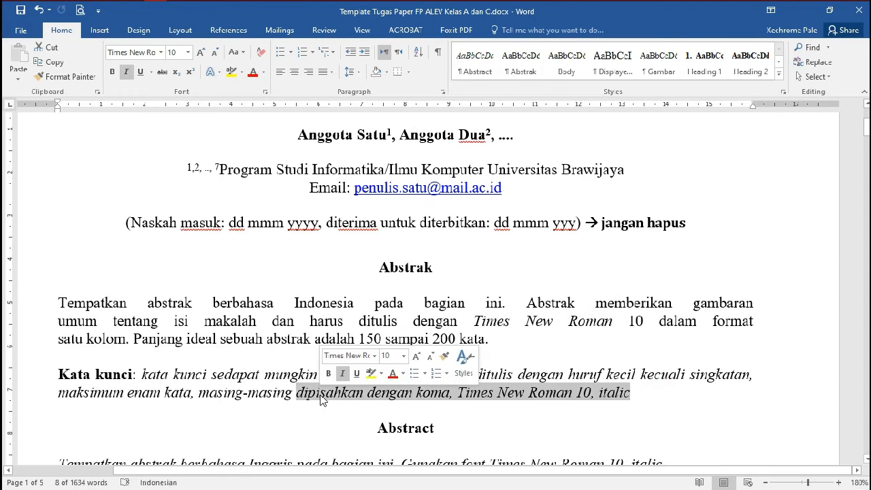
triple_click(273, 393)
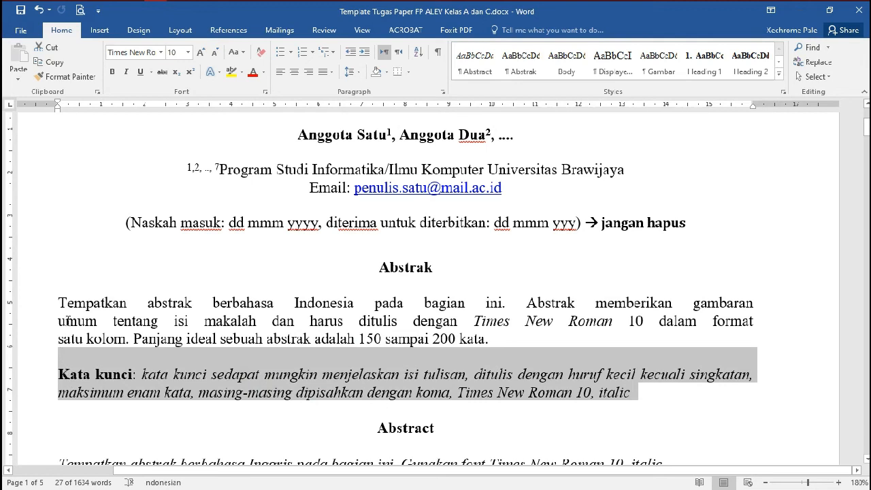
left_click(351, 72)
left_click(369, 180)
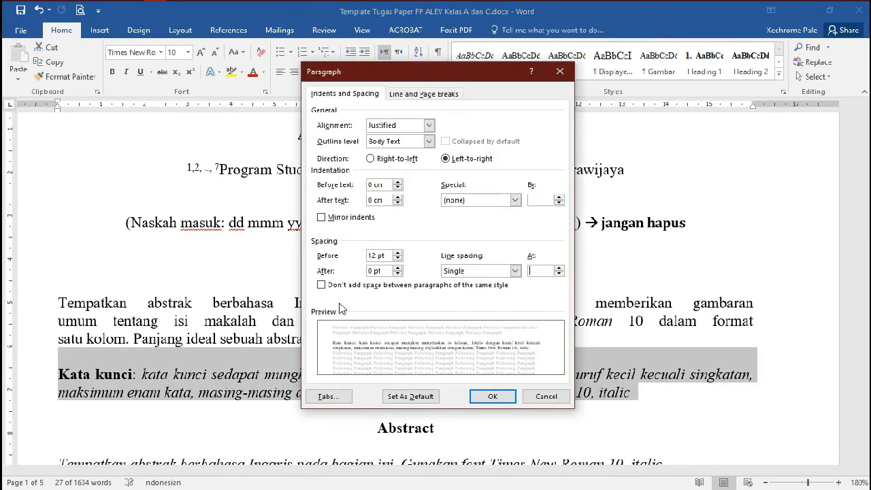
left_click(397, 259)
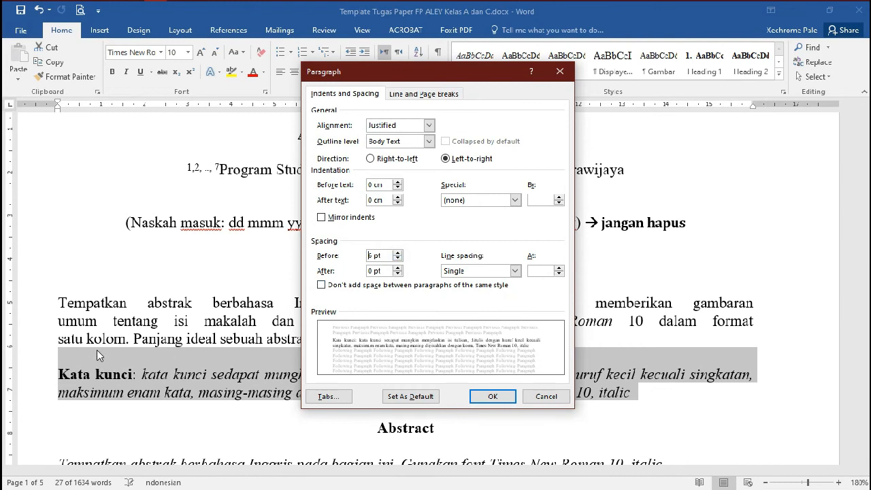
left_click(483, 395)
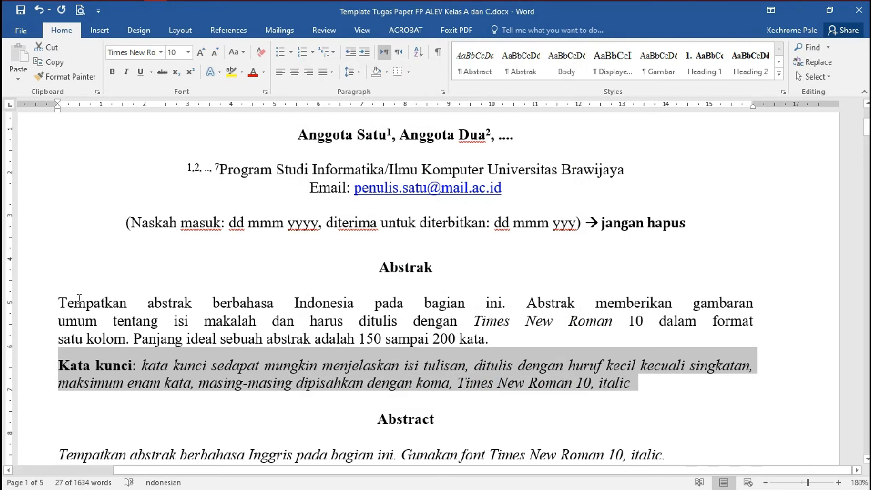
- Try 12 pt spacing before the "Kata kunci" paragraph and discard the change
left_click(351, 72)
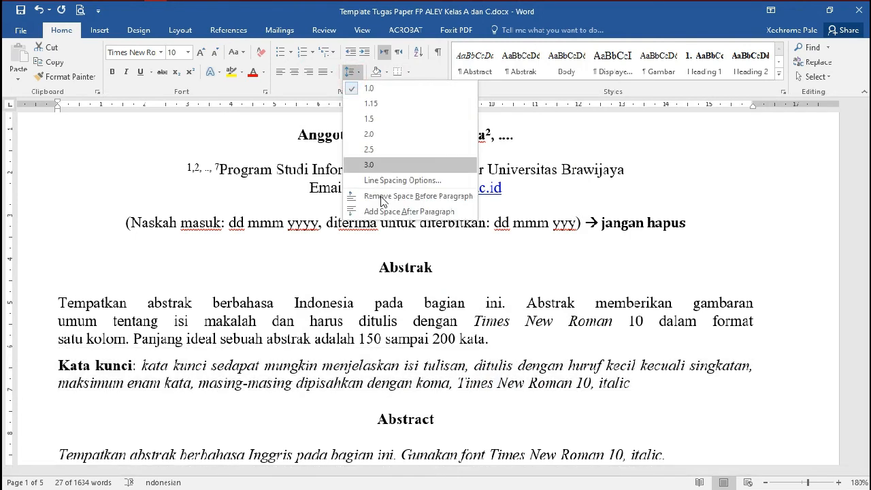
left_click(382, 181)
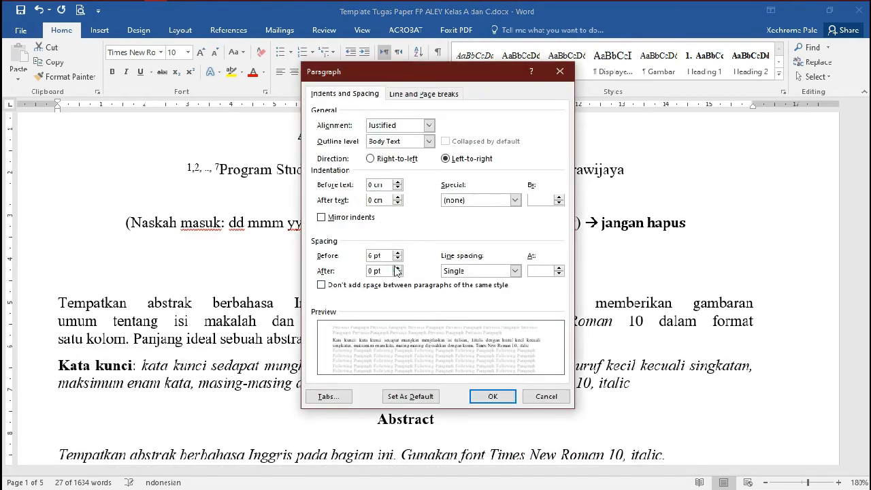
left_click(398, 254)
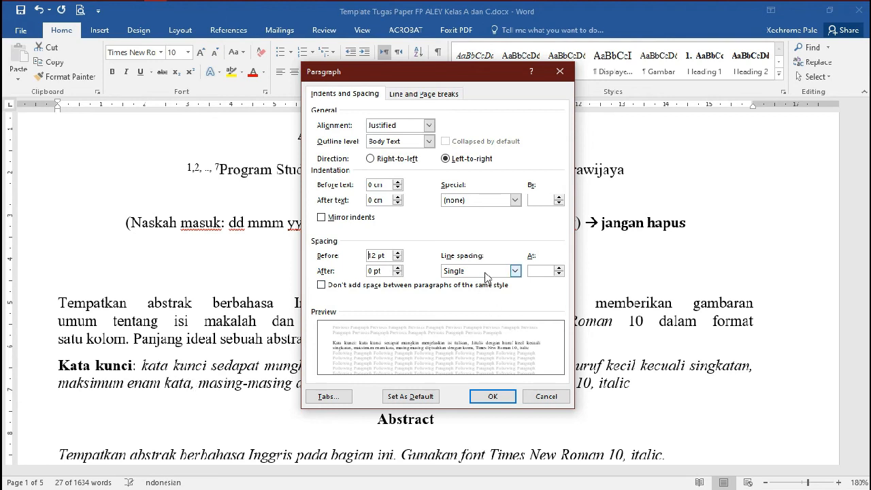
left_click(536, 398)
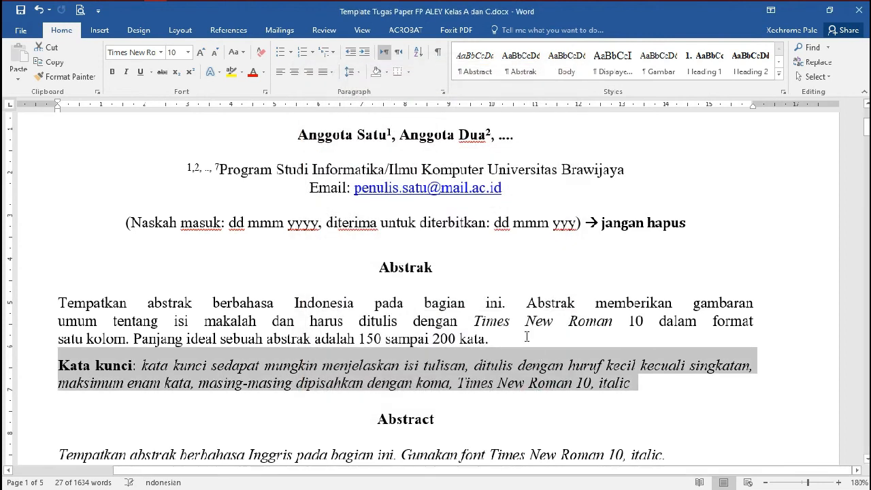
- Set the line spacing of the whole Indonesian abstract paragraph to Multiple at 2
left_click(526, 336)
triple_click(511, 336)
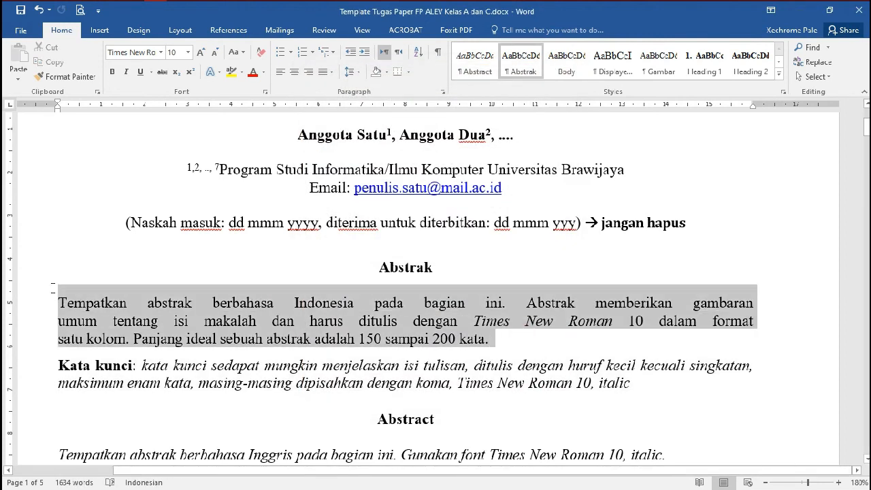
left_click(353, 73)
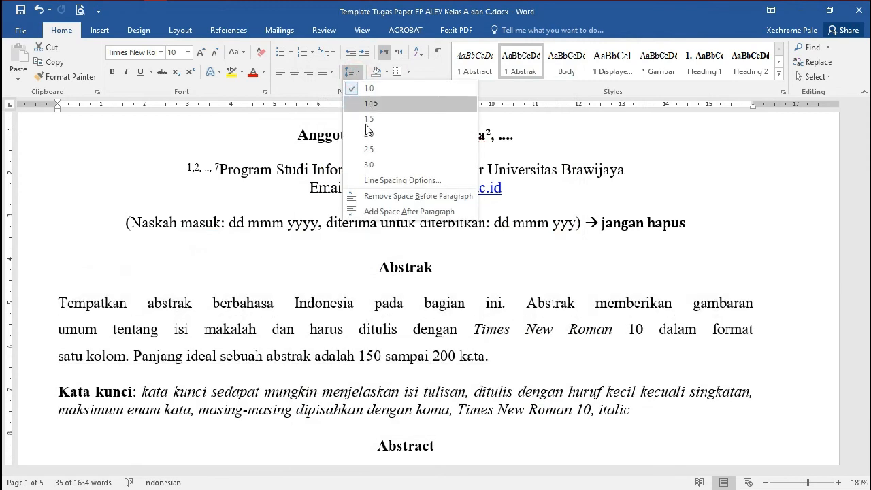
left_click(383, 182)
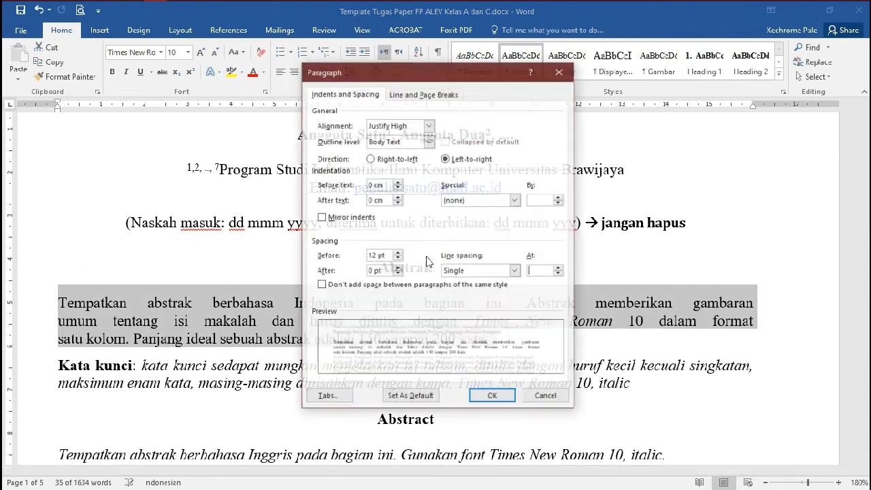
left_click(465, 269)
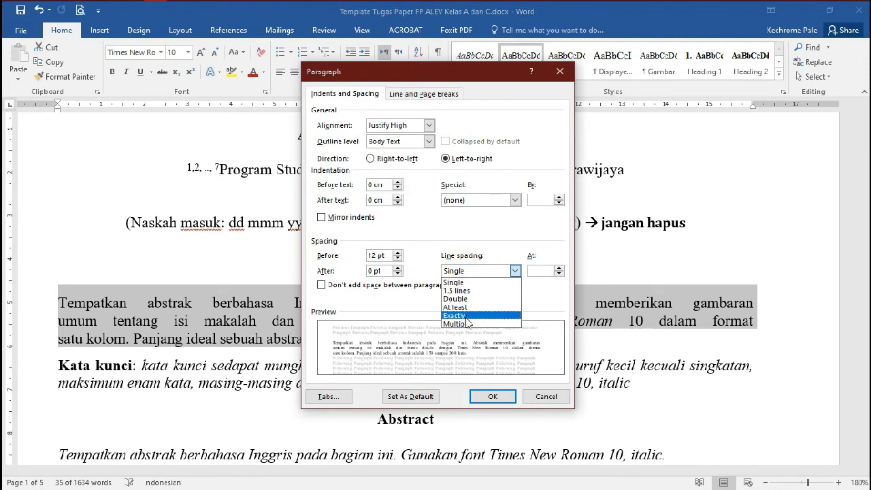
left_click(467, 324)
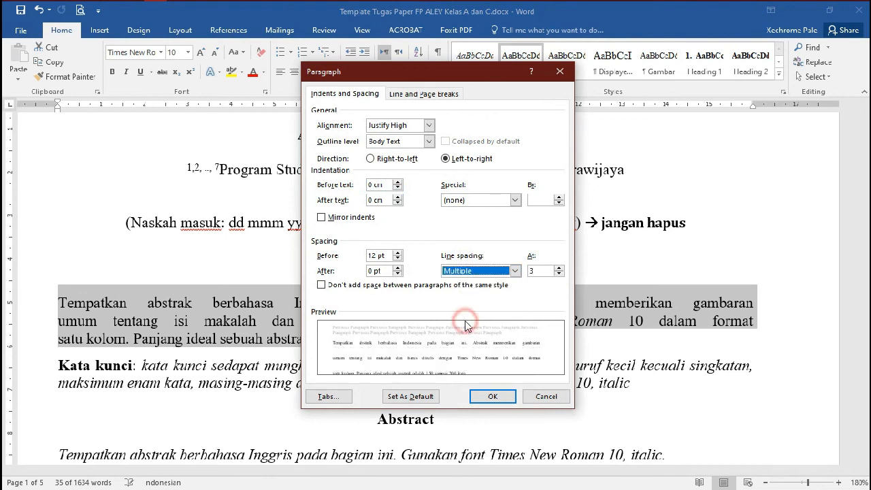
left_click(561, 274)
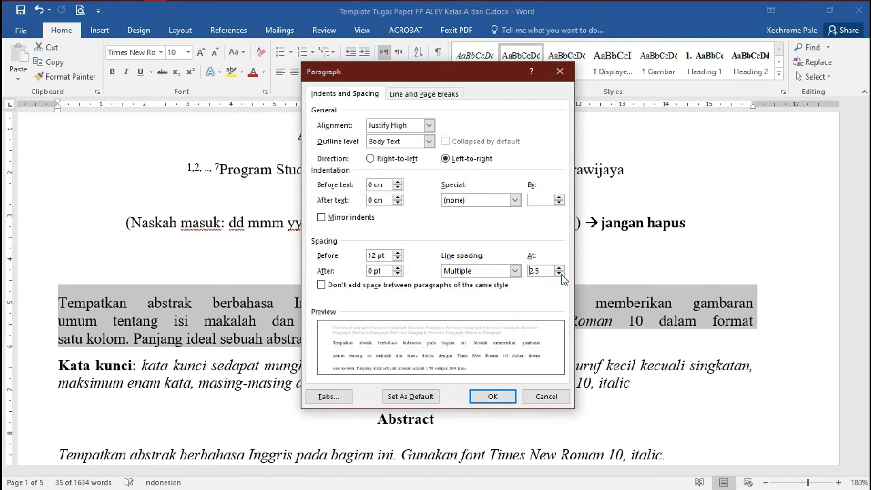
left_click(561, 274)
left_click(495, 396)
left_click(445, 334)
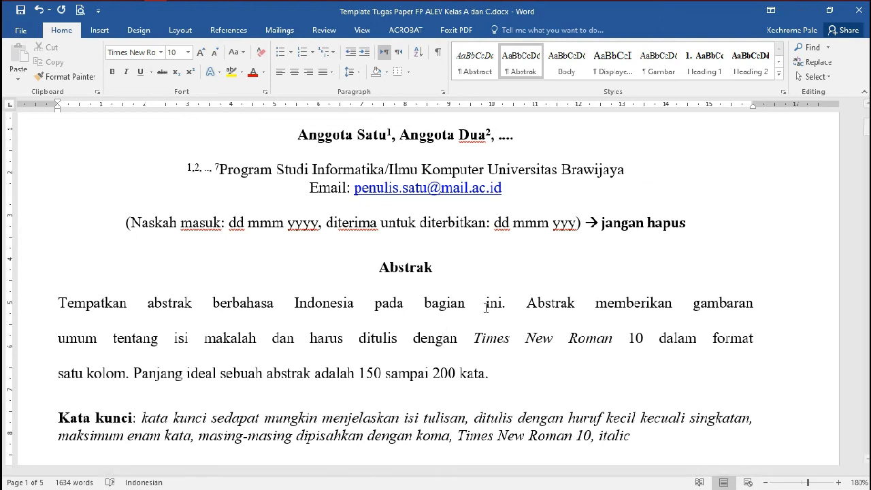
- Shade the whole Indonesian abstract paragraph with the darkest shade in the black theme colour column
left_click_drag(491, 373, 202, 286)
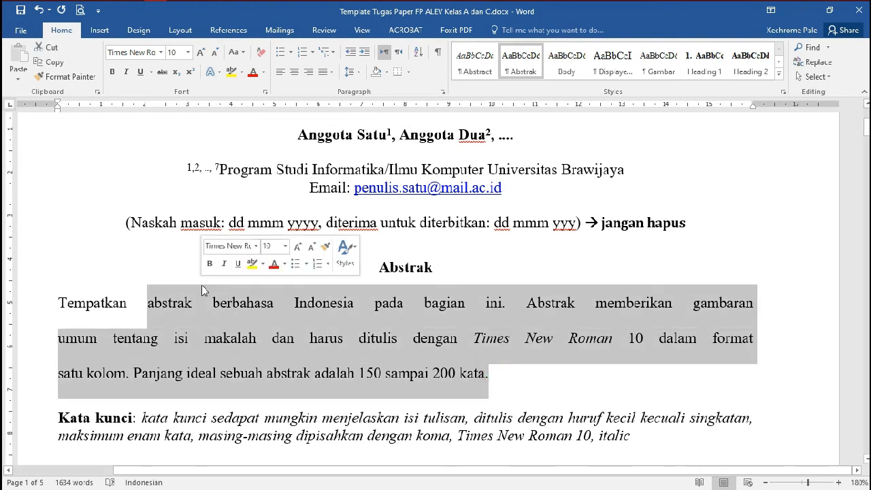
triple_click(201, 285)
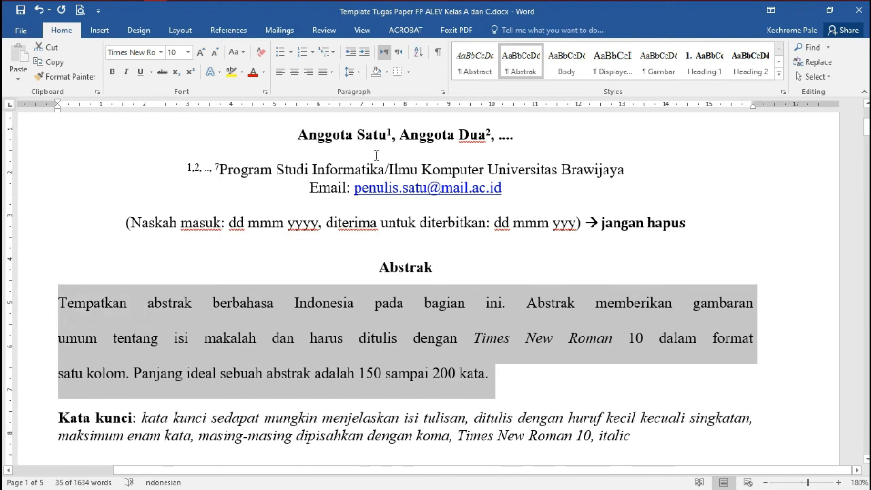
left_click(386, 70)
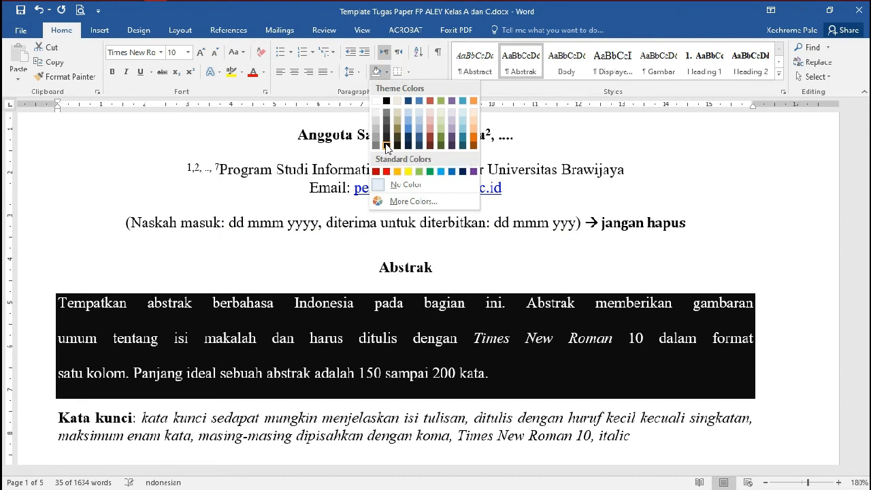
left_click(386, 145)
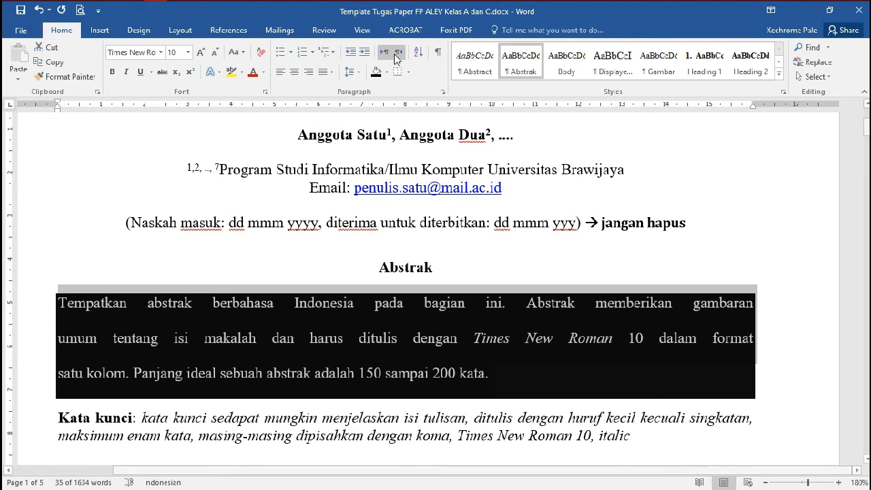
- Apply All Borders to the Indonesian abstract paragraph and deselect the text
left_click(409, 73)
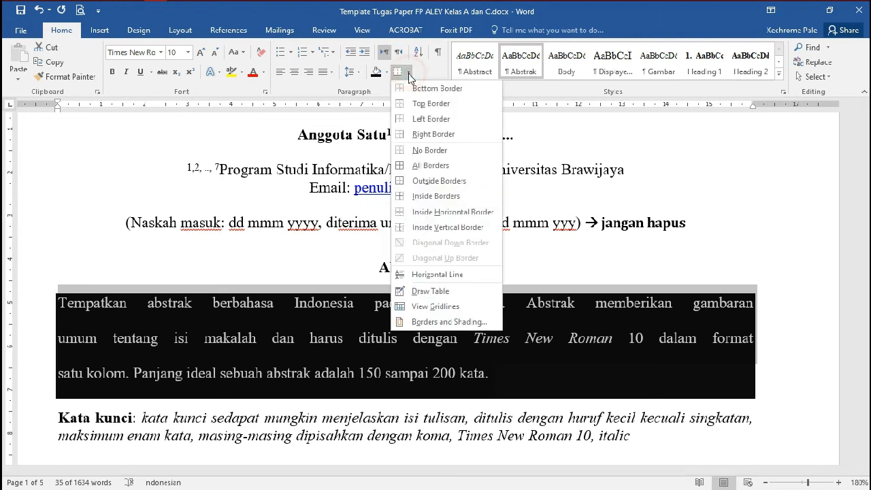
left_click(427, 166)
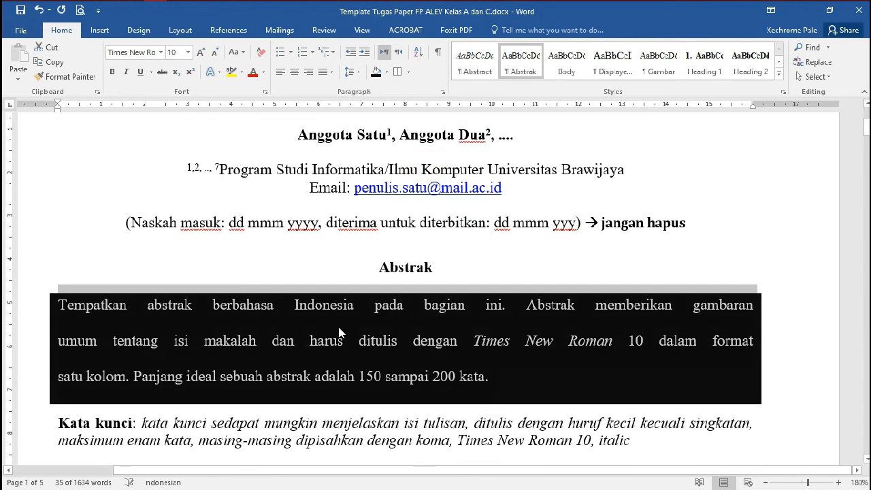
left_click(338, 304)
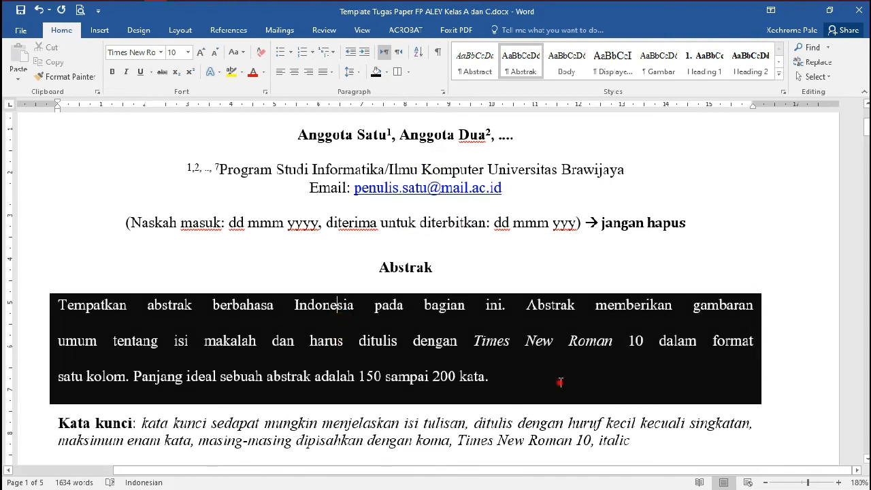
- Remove the shading from the bordered Indonesian abstract paragraph by setting it to No Color
left_click_drag(561, 382, 87, 311)
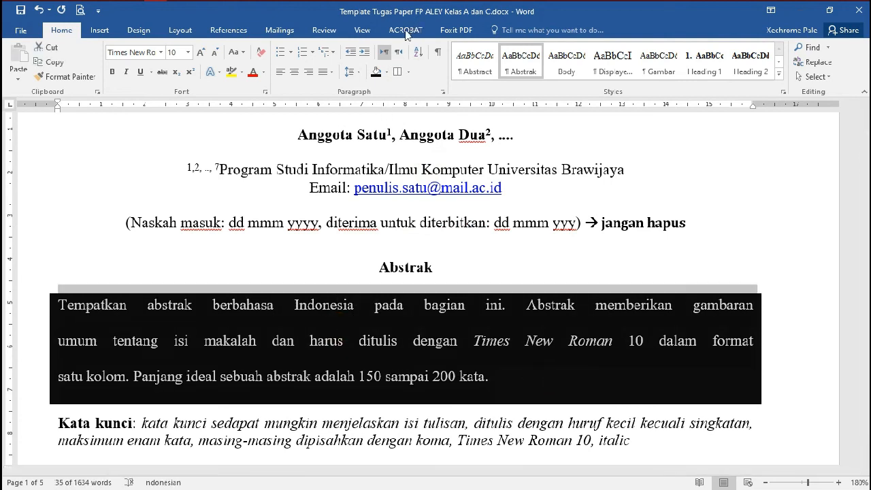
left_click(385, 74)
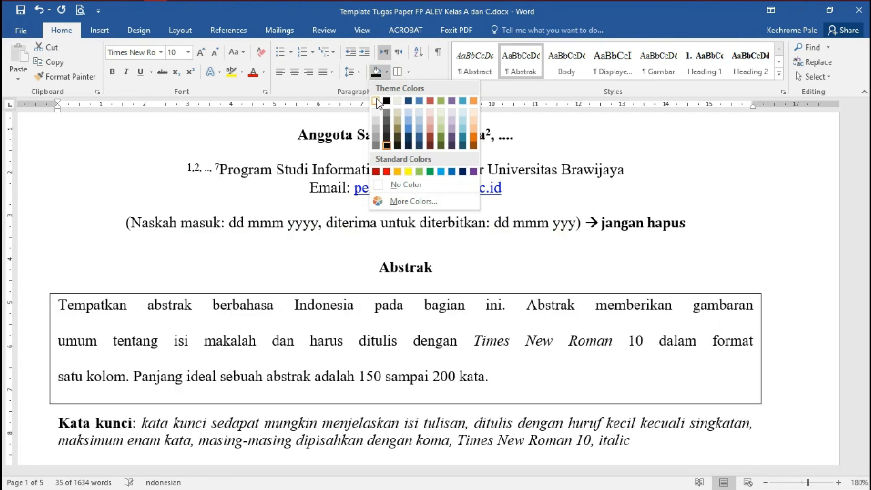
left_click(400, 186)
left_click(324, 313)
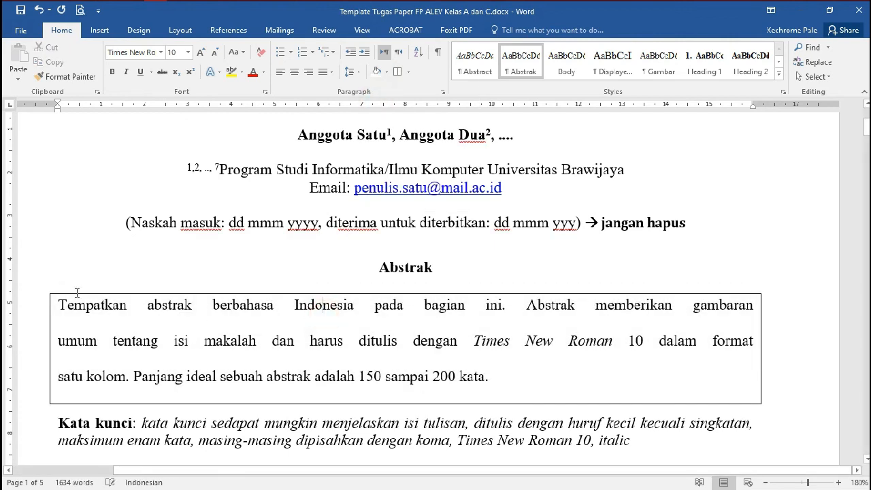